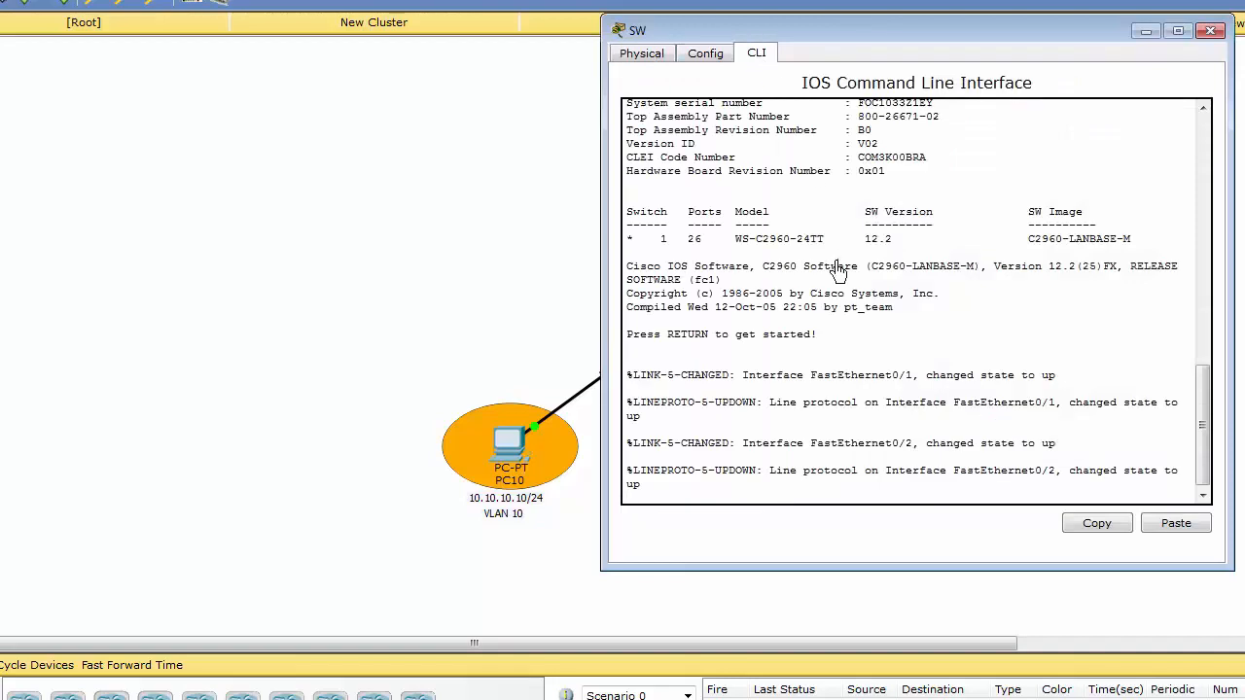
Start the switch console session, enable privileged mode and enter global configuration mode.
key("Return")
key("Return")
key("Return")
type("e")
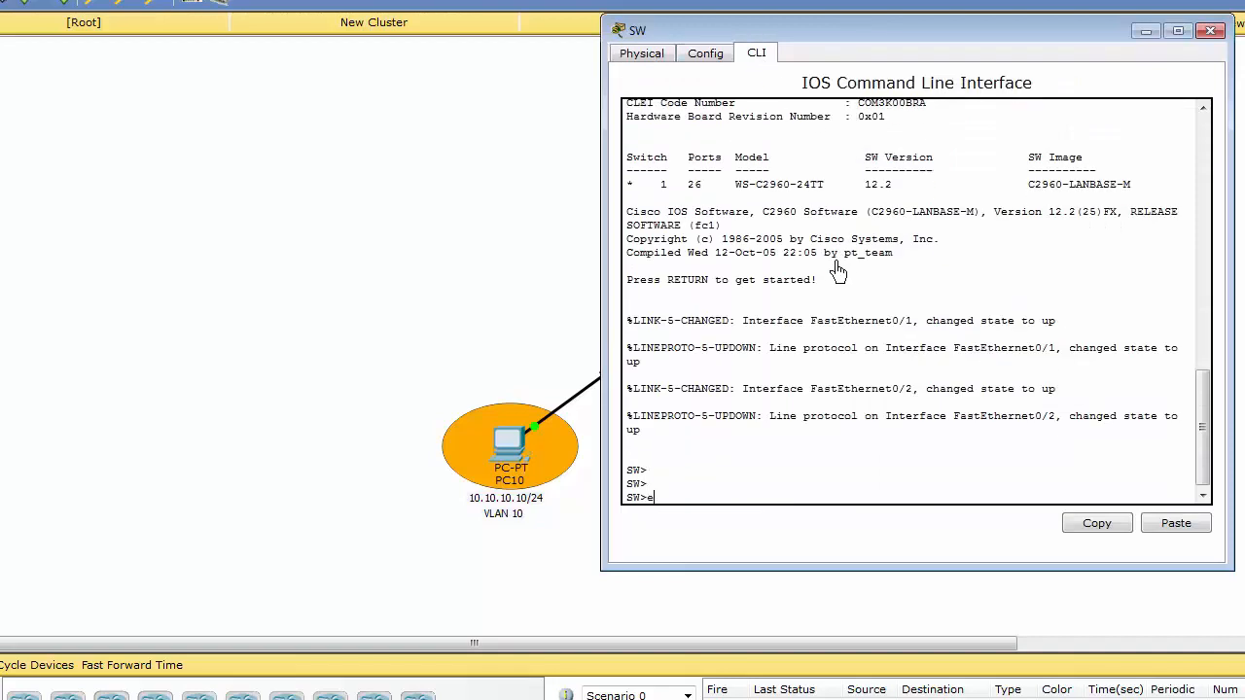
type("n")
key("Tab")
key("Return")
key("Return")
type("conf")
key("Tab")
type("t")
Create VLAN 10 on the switch and name it SUBNET-A.
key("Tab")
key("Return")
type("vl")
key("Tab")
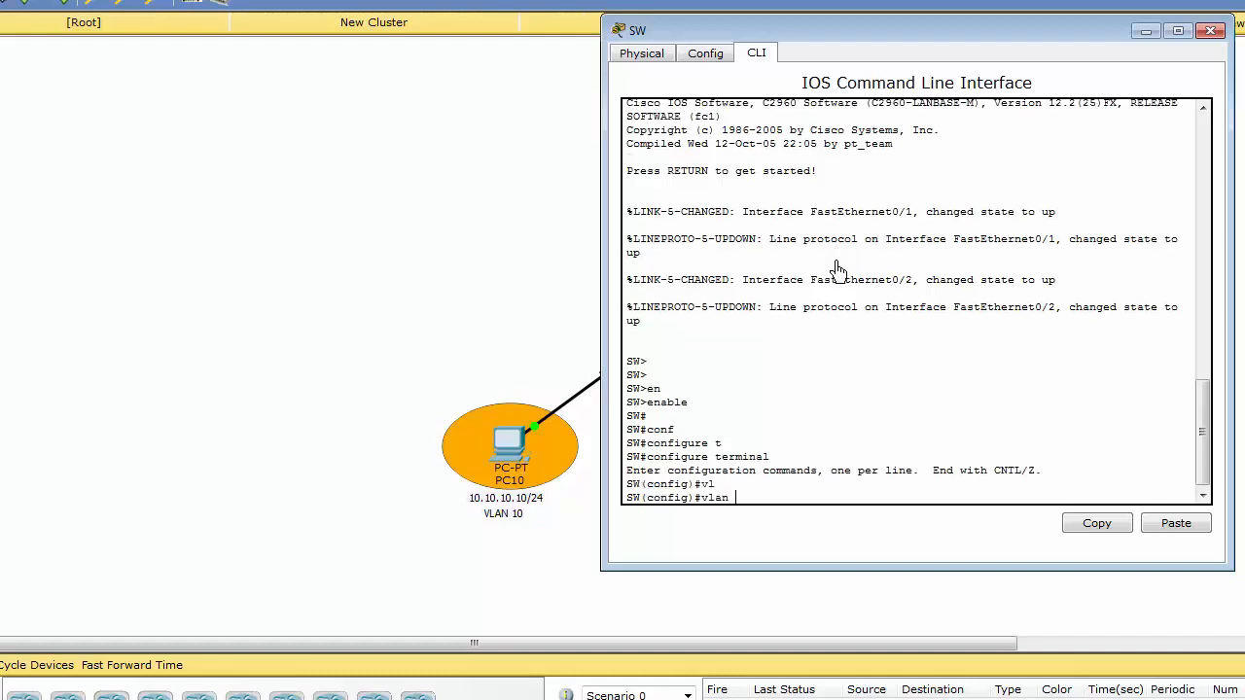
type("10")
key("Return")
type("nam")
key("Tab")
type("SU")
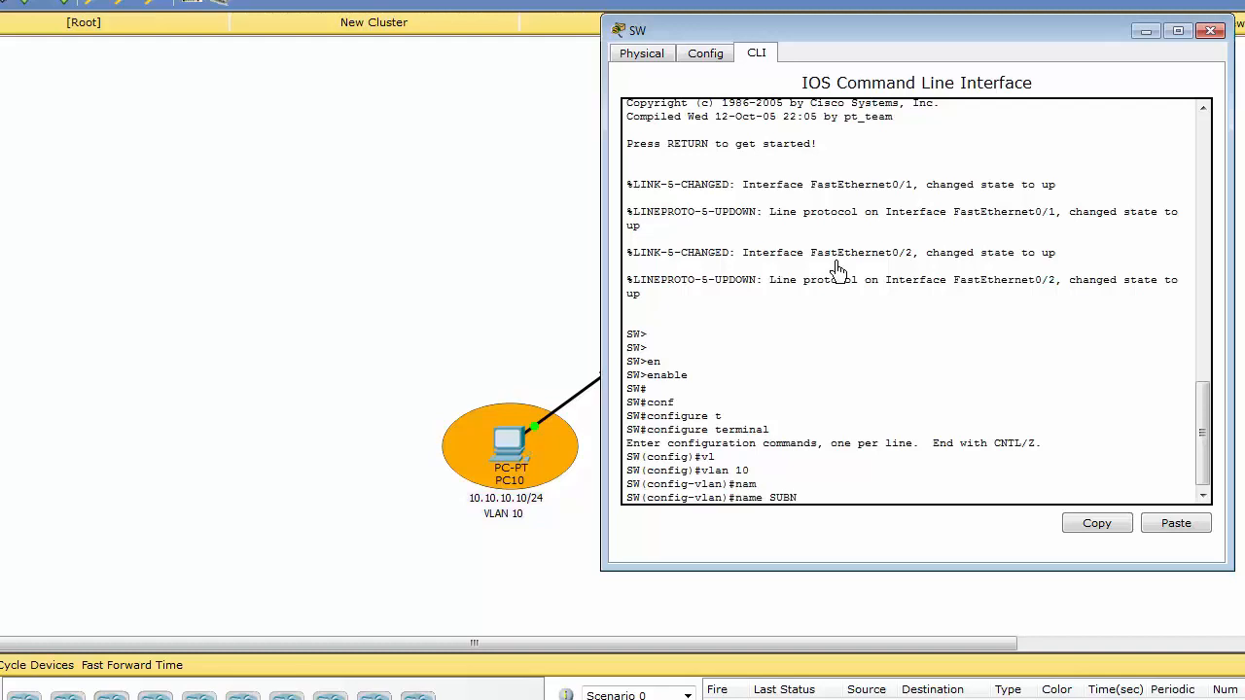
type("BNET-A")
key("Return")
key("Return")
Create VLAN 20 on the switch and name it SUBNET-B.
key("Up")
key("Up")
key("BackSpace")
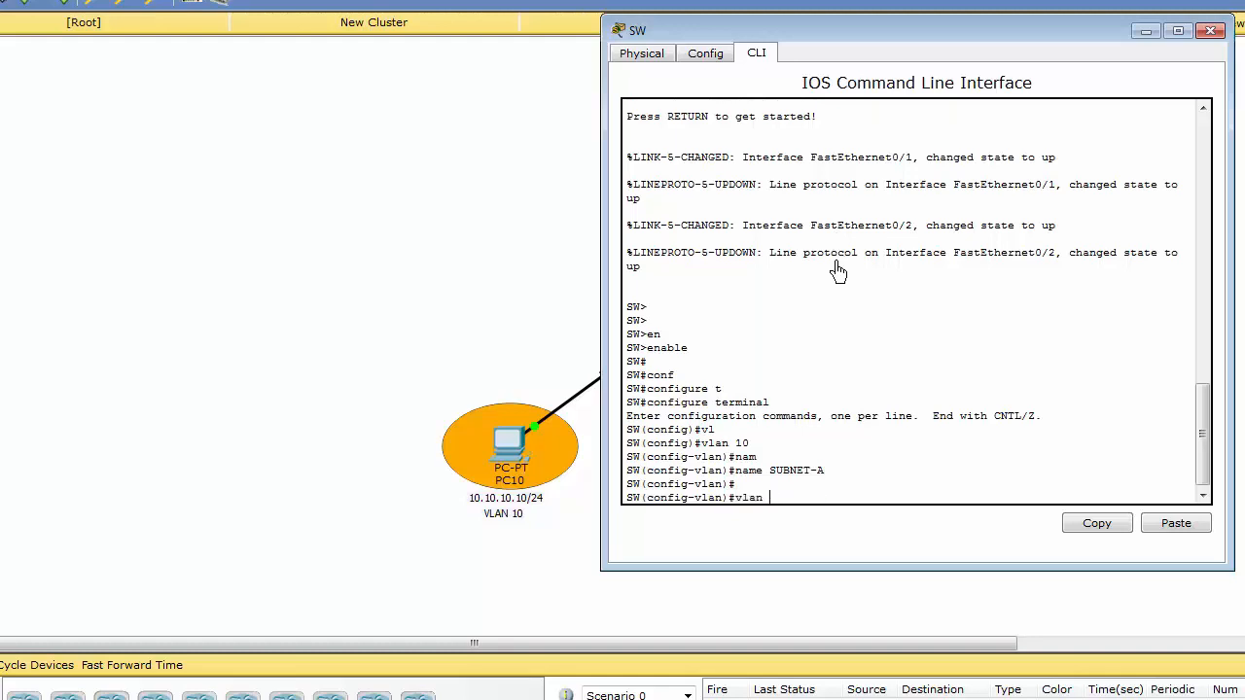
type("0")
key("Return")
key("Up")
key("Up")
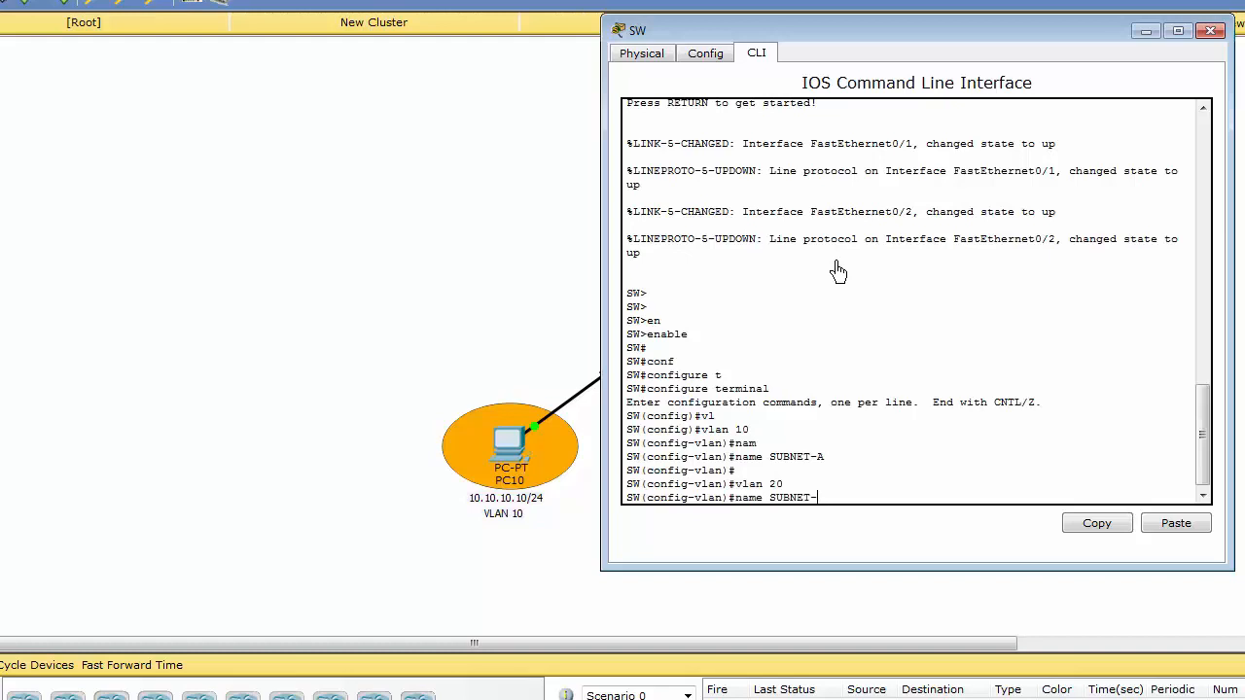
key("Return")
key("Return")
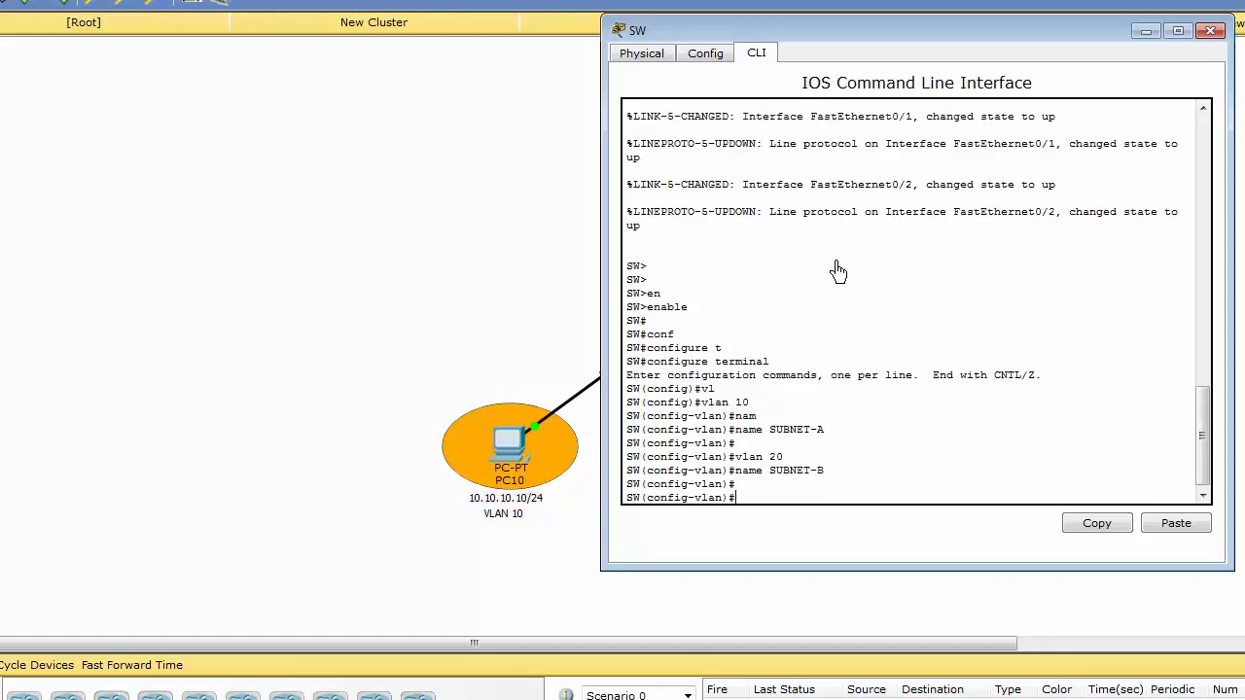
Exit configuration mode and display the switch's full VLAN table.
key("ctrl+z")
key("Return")
type("sh")
key("Tab")
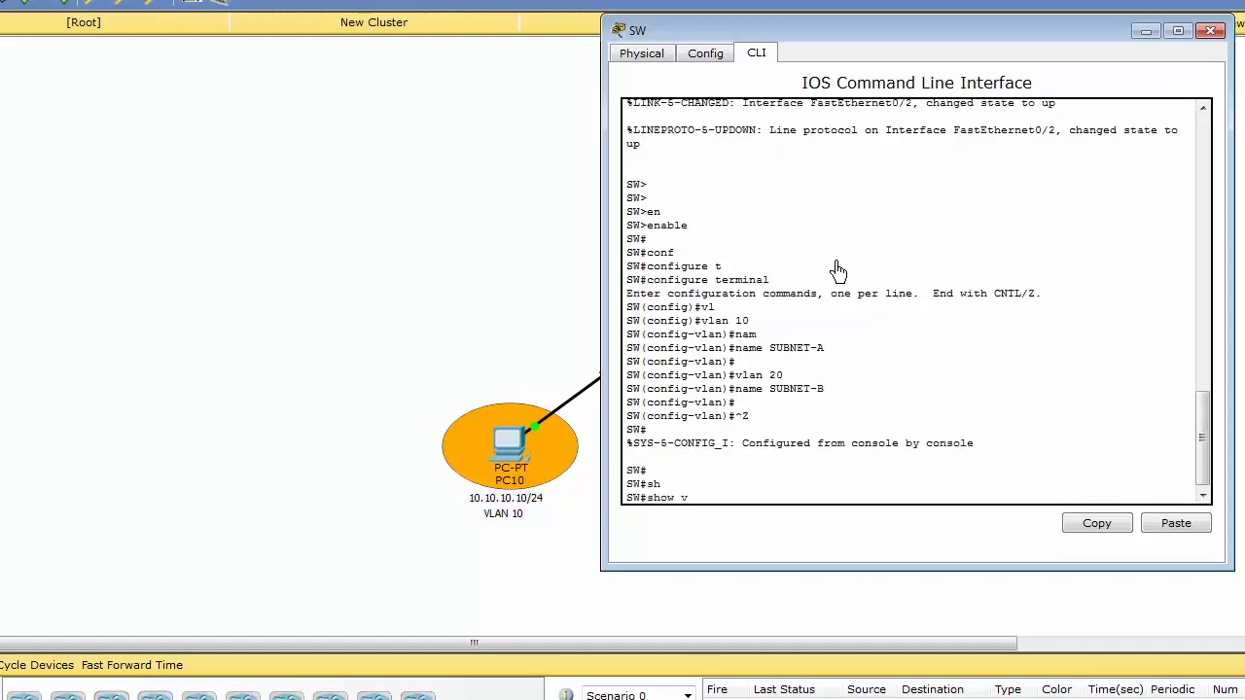
type("vl")
key("Tab")
key("Return")
key("space")
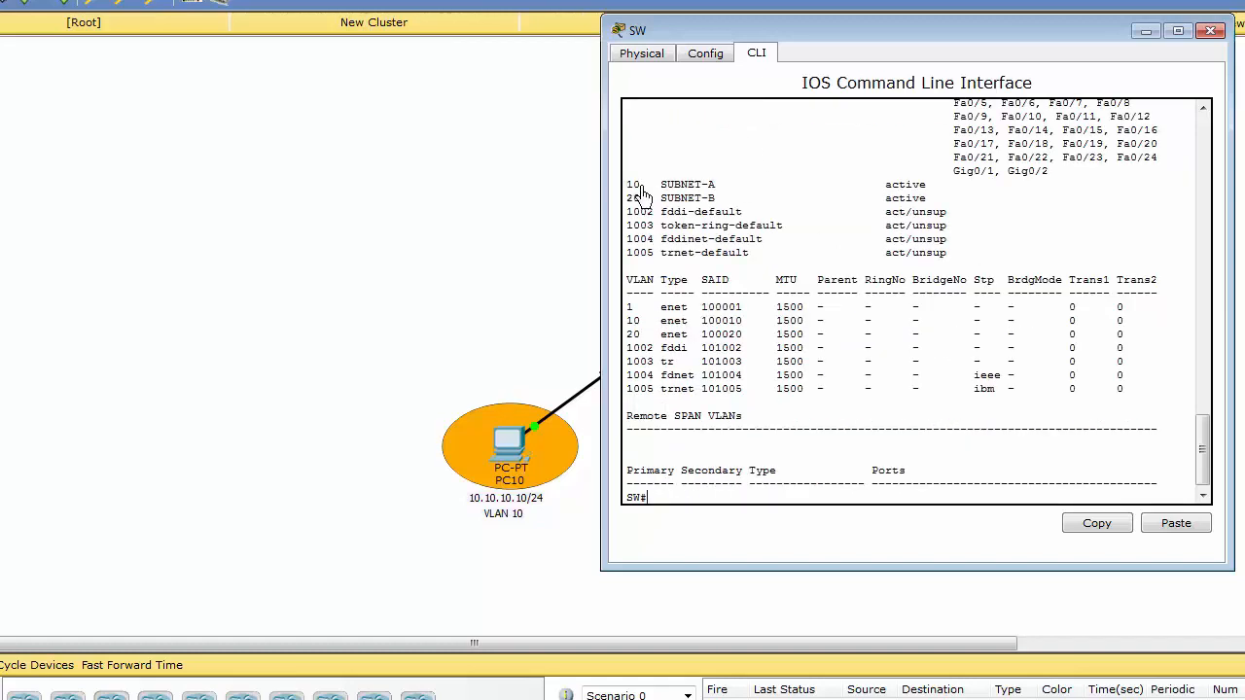
Check the switch ports used by the PCs in the topology, and re-enter global configuration mode on the switch.
left_click(509, 333)
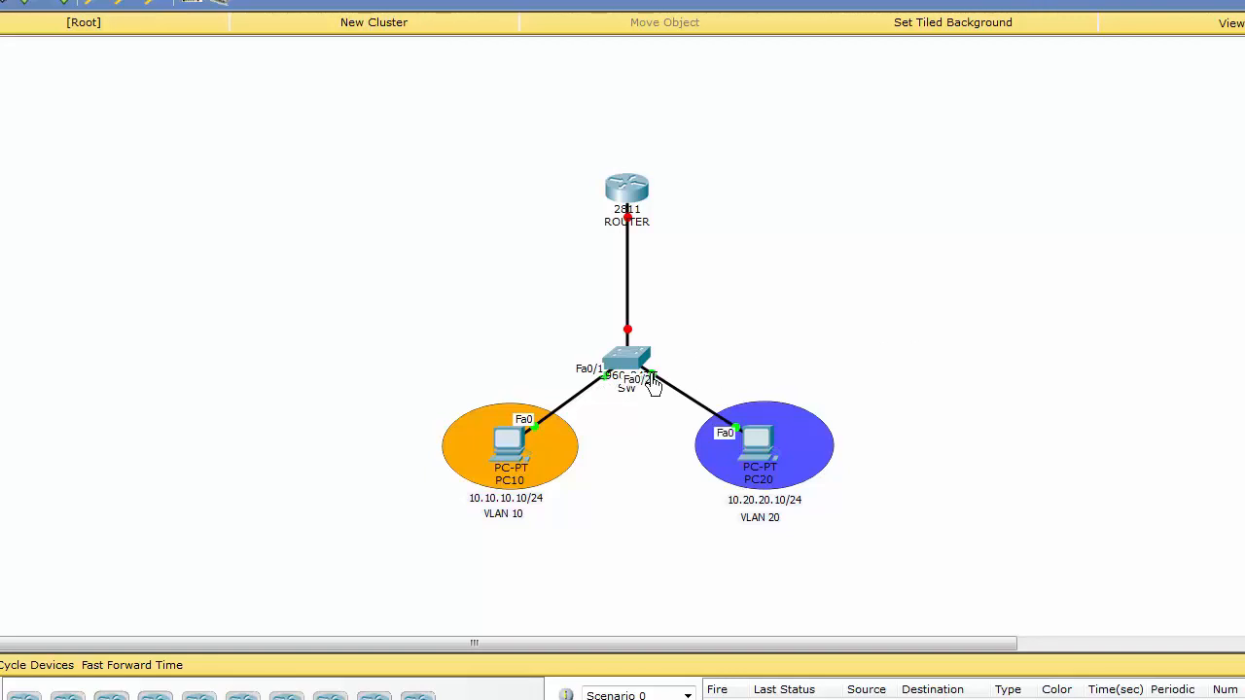
left_click(617, 366)
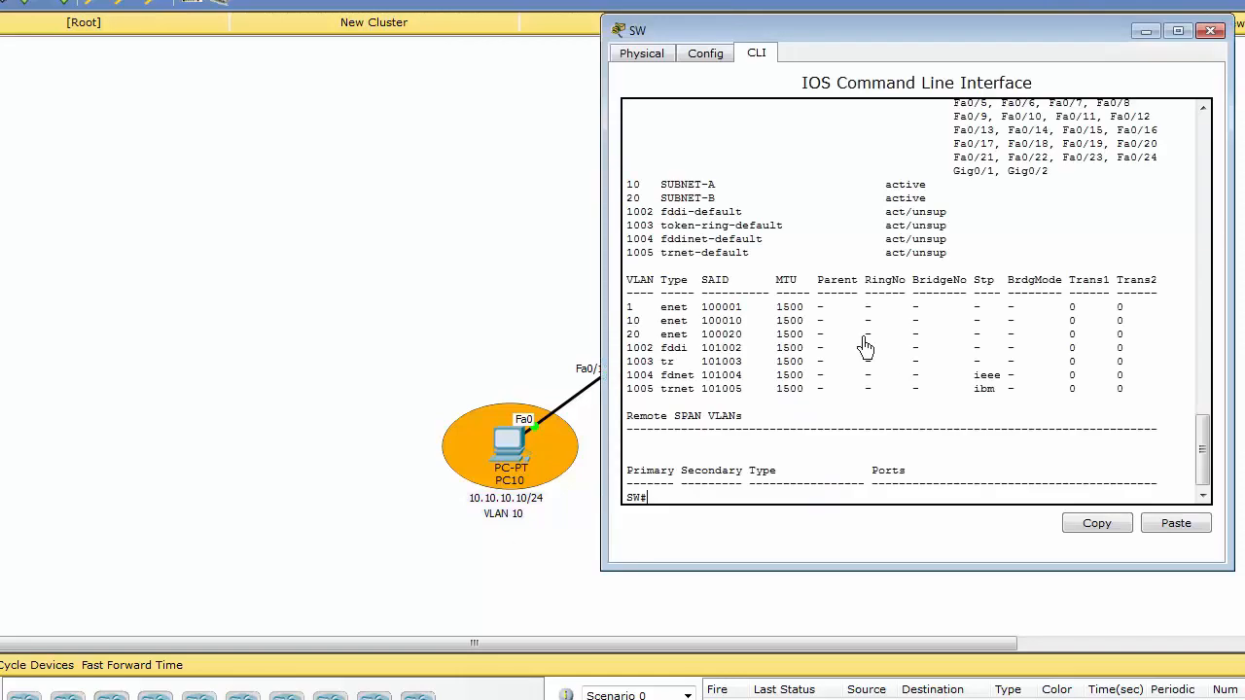
left_click_drag(937, 37, 940, 30)
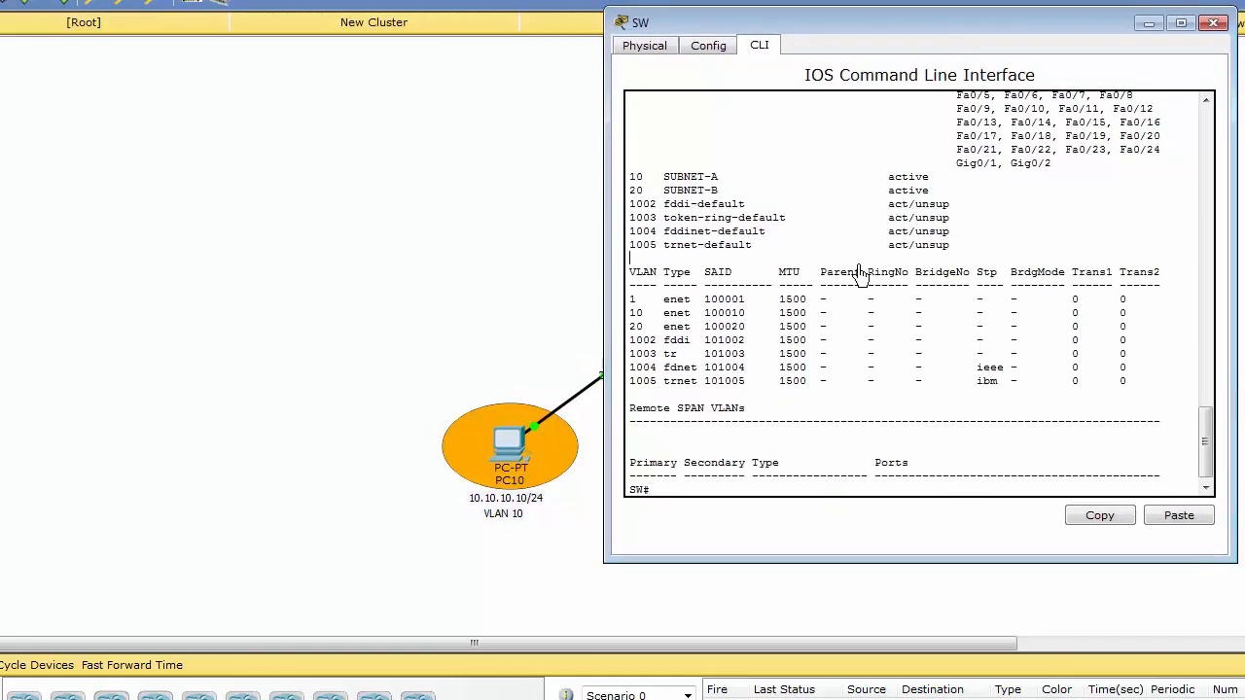
key("Return")
key("Return")
type("configure")
key("Tab")
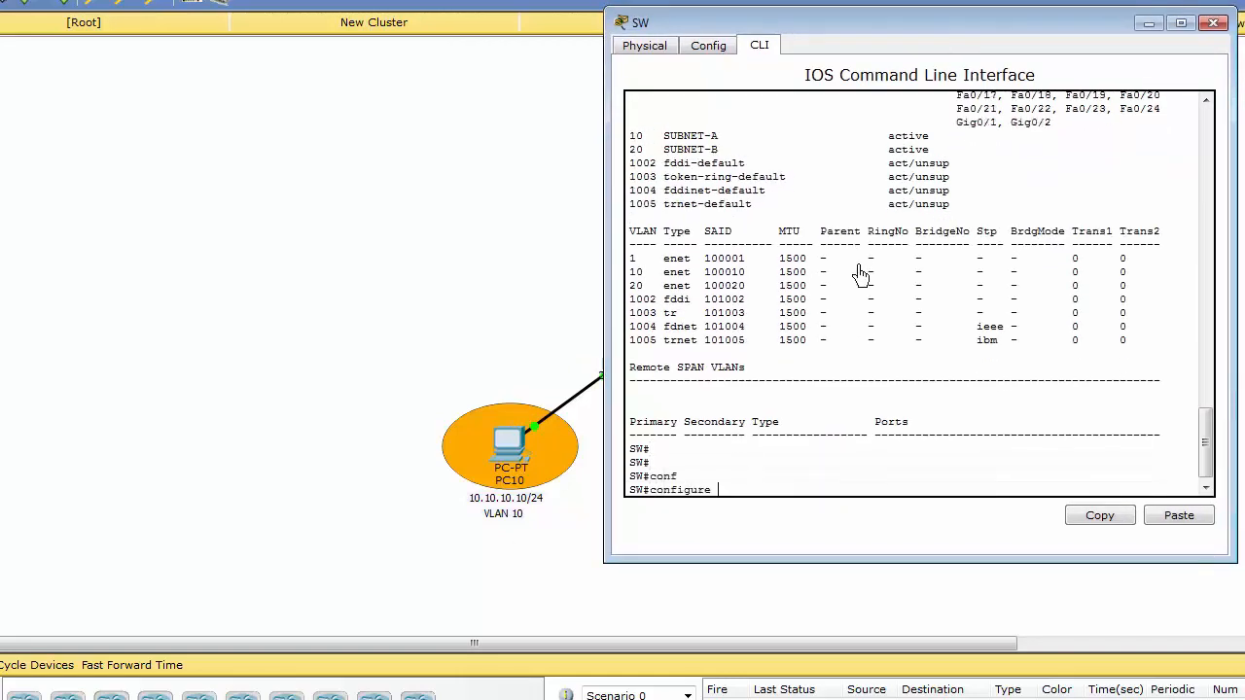
type("t")
key("Tab")
key("Return")
Configure switch interface FastEthernet 0/1 with switchport mode access.
type("int")
key("Tab")
type("fas")
key("Tab")
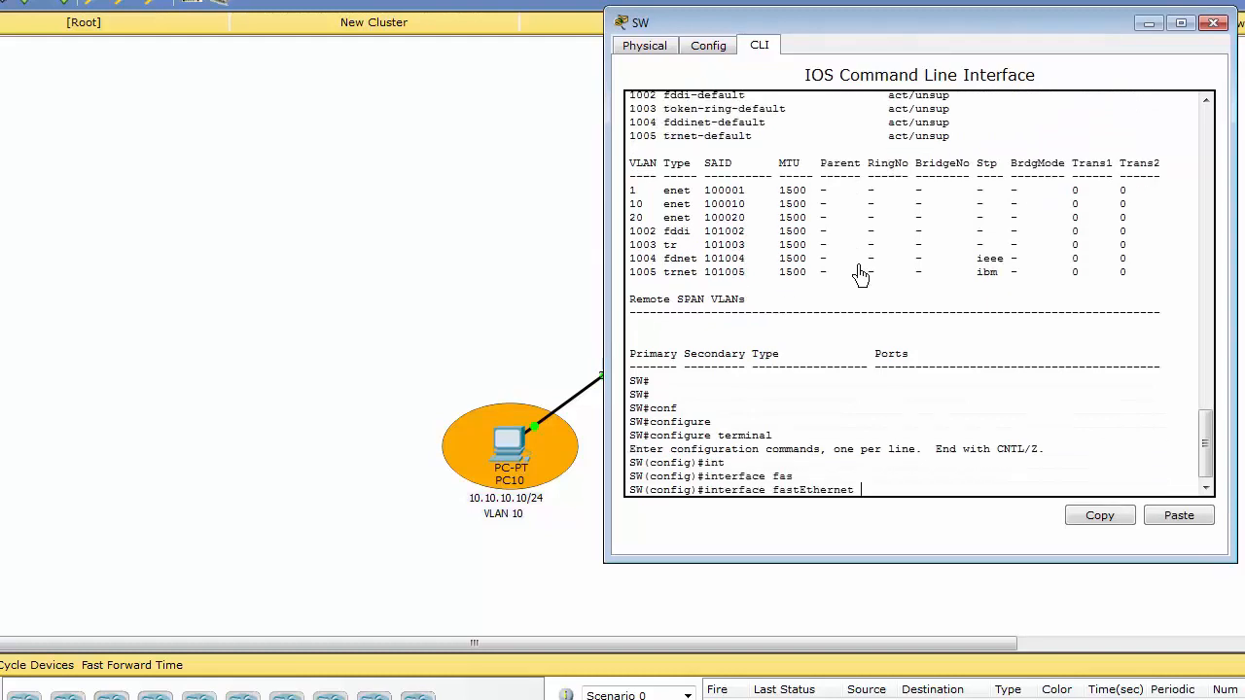
type("0/1")
key("Return")
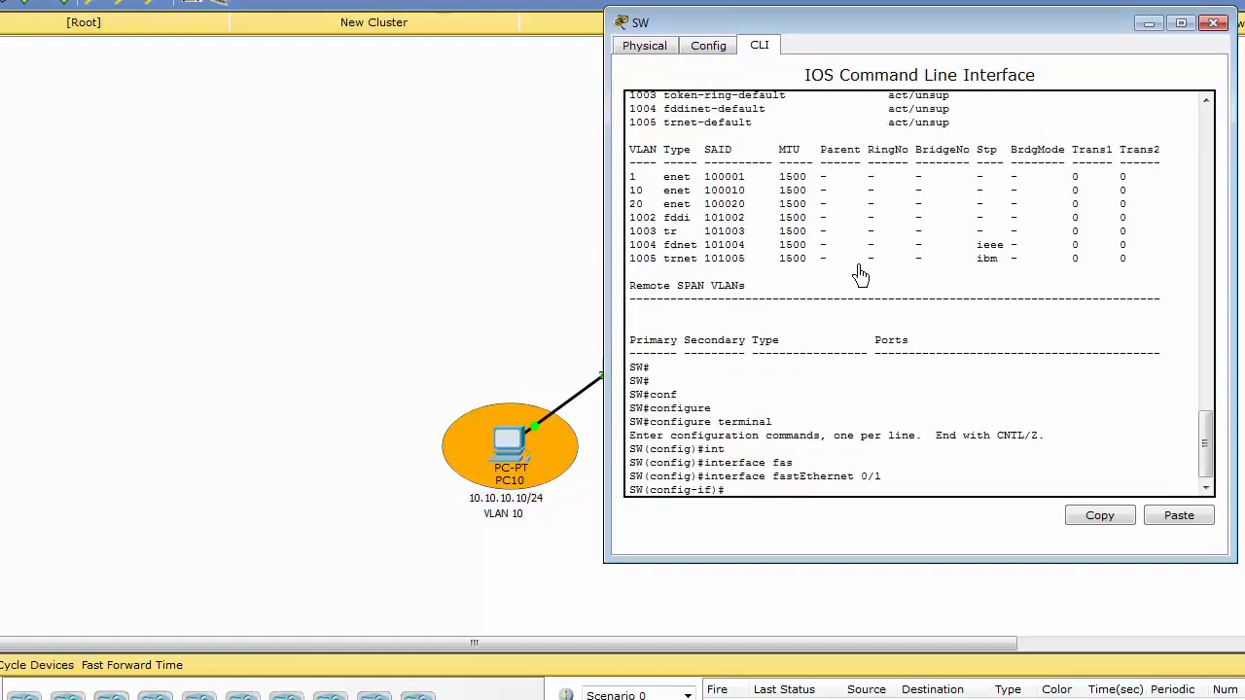
type("sw")
key("Tab")
type("mo")
key("Tab")
type("a")
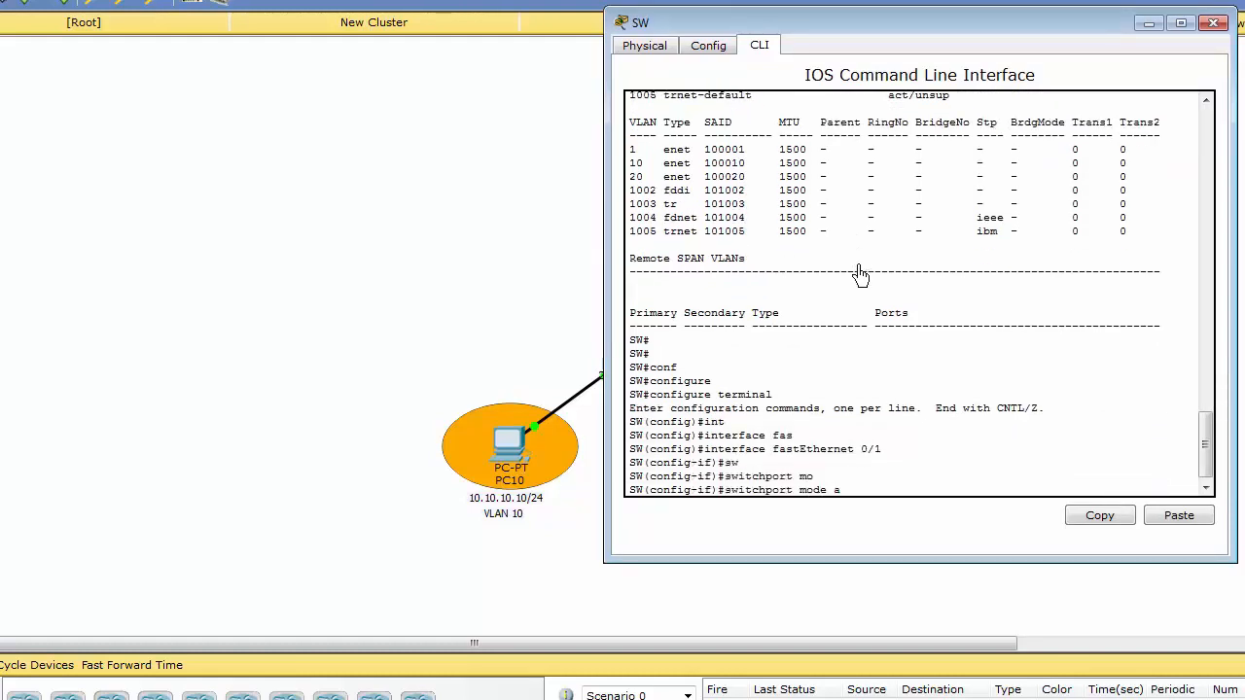
type("ccess")
key("Tab")
key("Return")
Assign switch interface FastEthernet 0/1 to access VLAN 10.
type("sw")
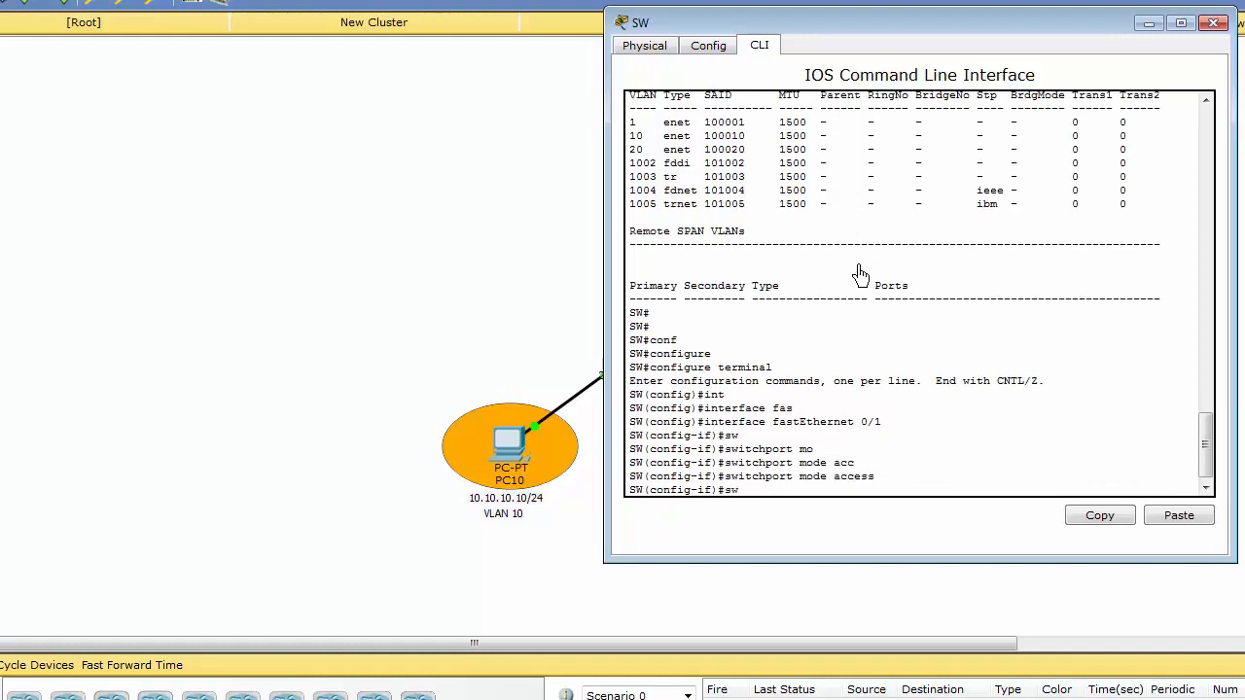
key("Tab")
type("ac")
key("Tab")
type("vl")
key("Tab")
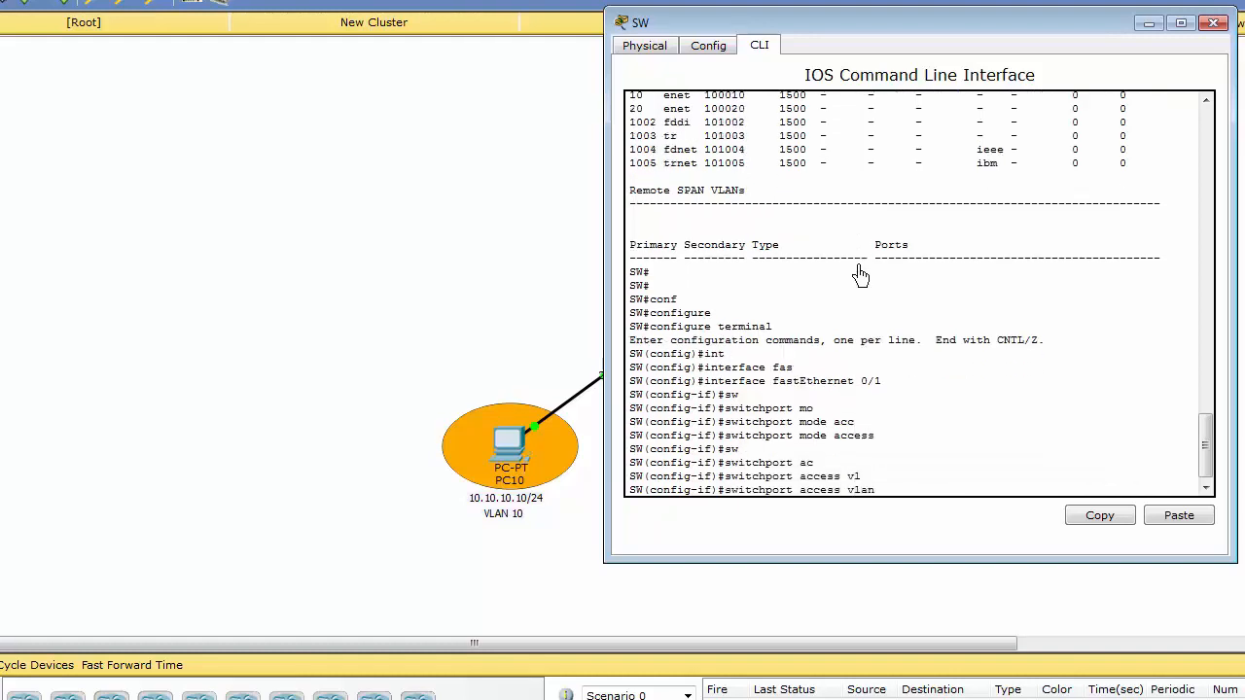
key("Return")
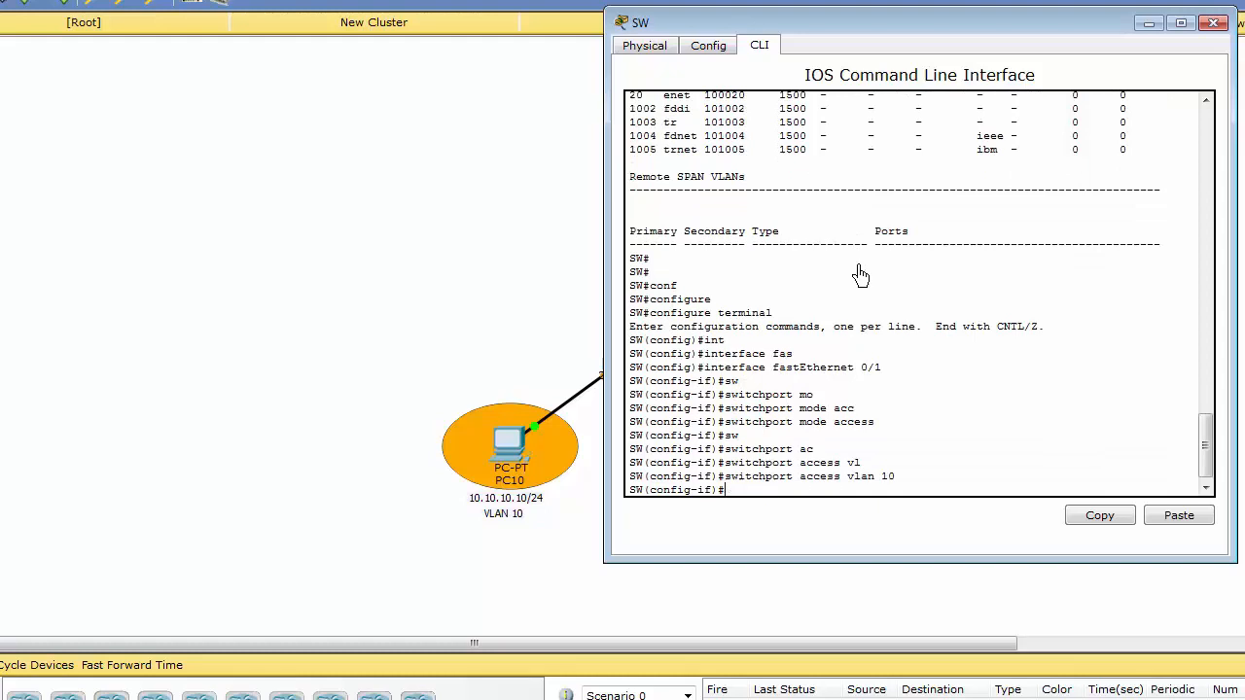
Assign switch interface FastEthernet 0/2 to access VLAN 20.
key("Up")
key("Up")
key("Up")
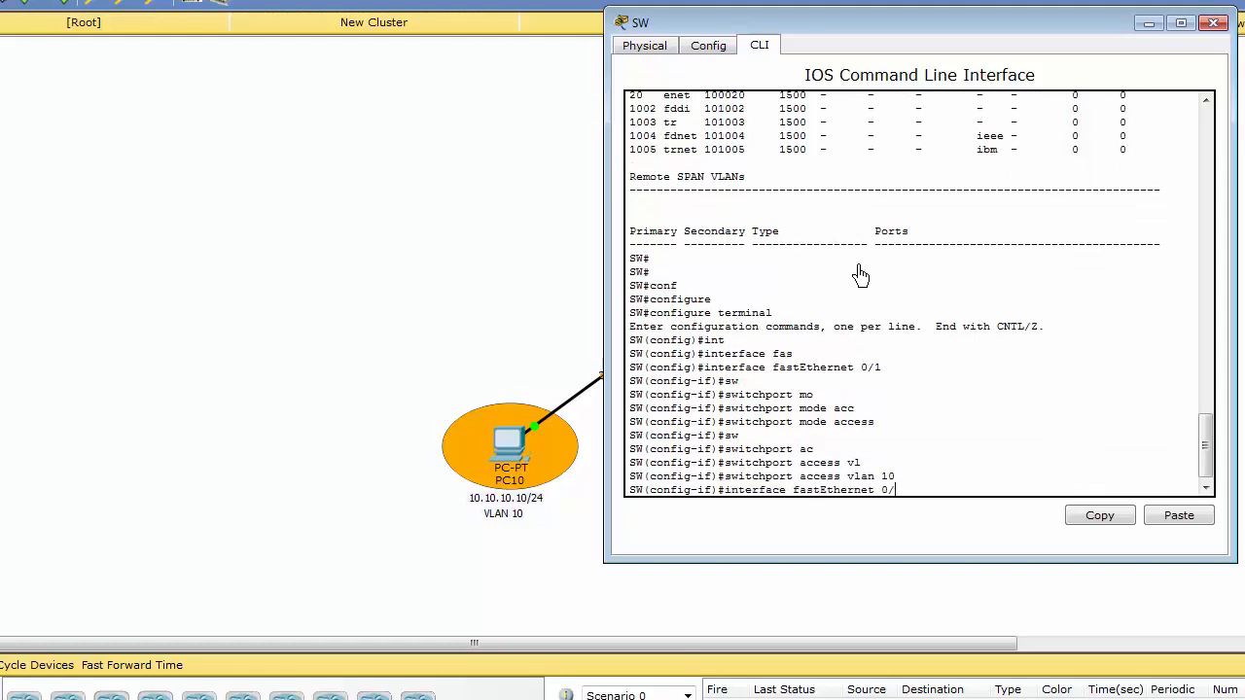
key("Return")
key("Up")
key("Up")
key("BackSpace")
key("BackSpace")
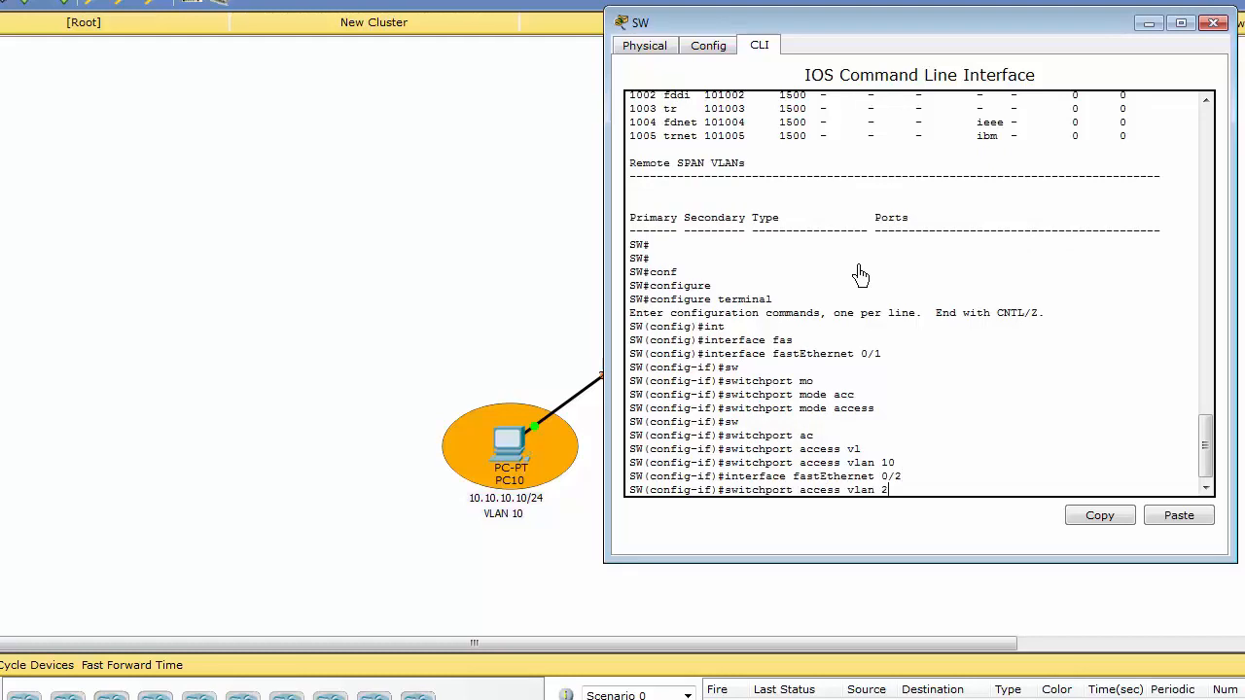
key("Return")
Set FastEthernet 0/2 to switchport mode access.
key("Up")
key("Up")
key("Up")
key("Up")
key("Return")
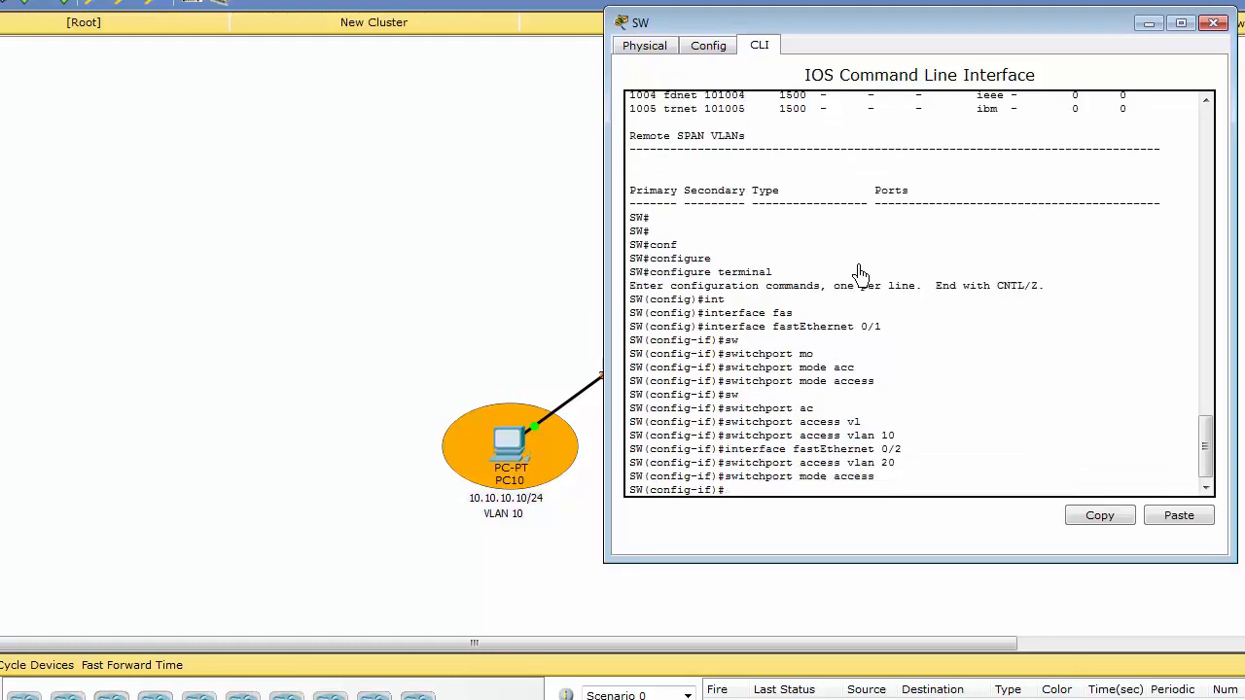
key("Return")
key("Return")
Exit configuration mode and save the switch's access port configuration with wr.
key("ctrl+z")
key("Return")
key("Return")
type("wr")
key("Return")
key("Return")
key("Return")
key("Return")
key("Return")
key("Return")
key("Return")
key("Return")
key("Return")
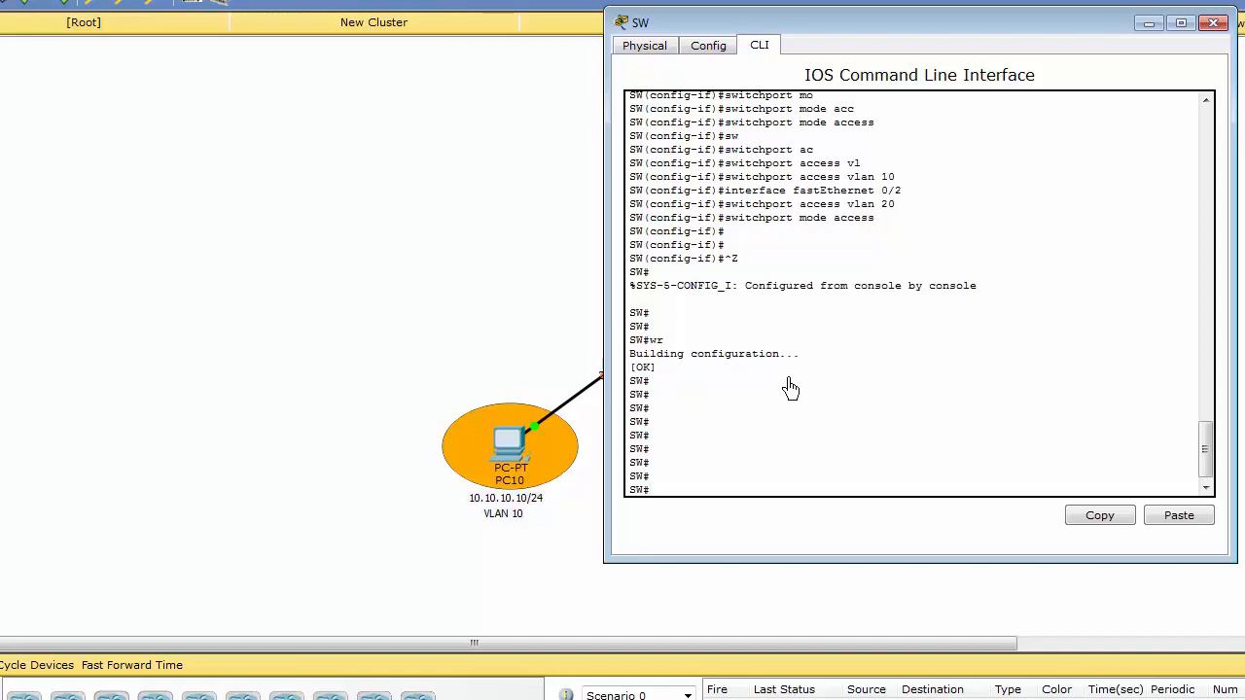
Check the switch port leading to the router in the topology, and return the switch to global configuration mode.
left_click(487, 318)
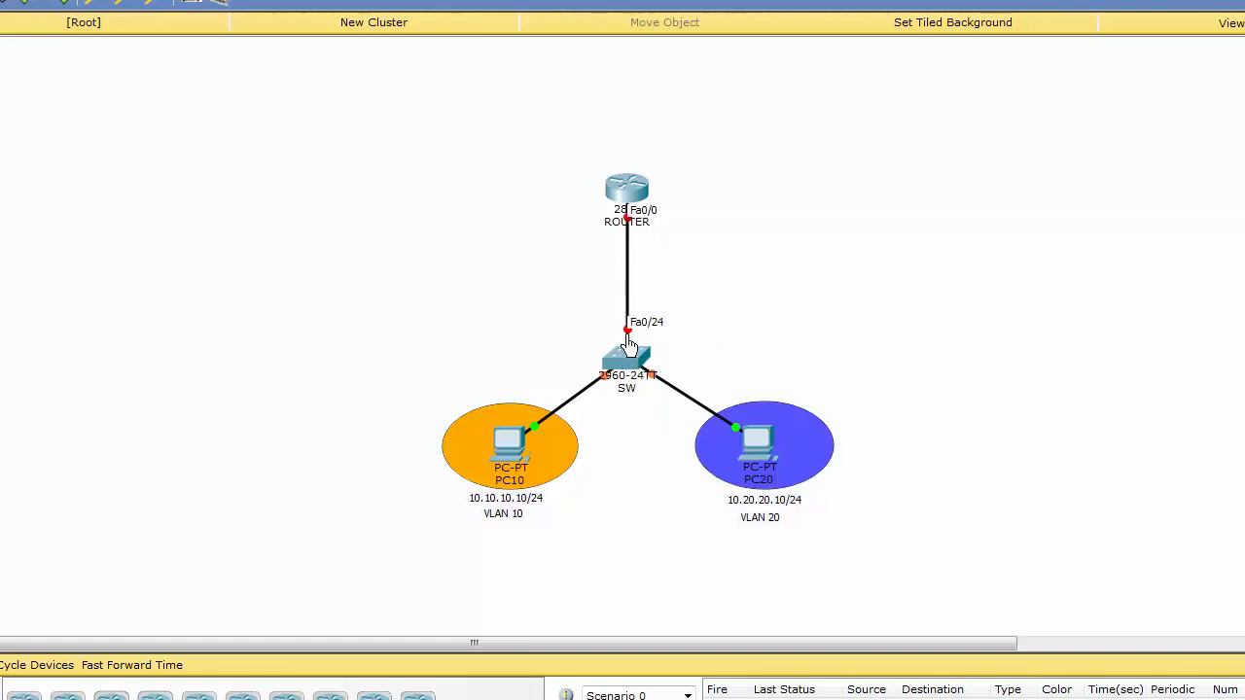
left_click(626, 360)
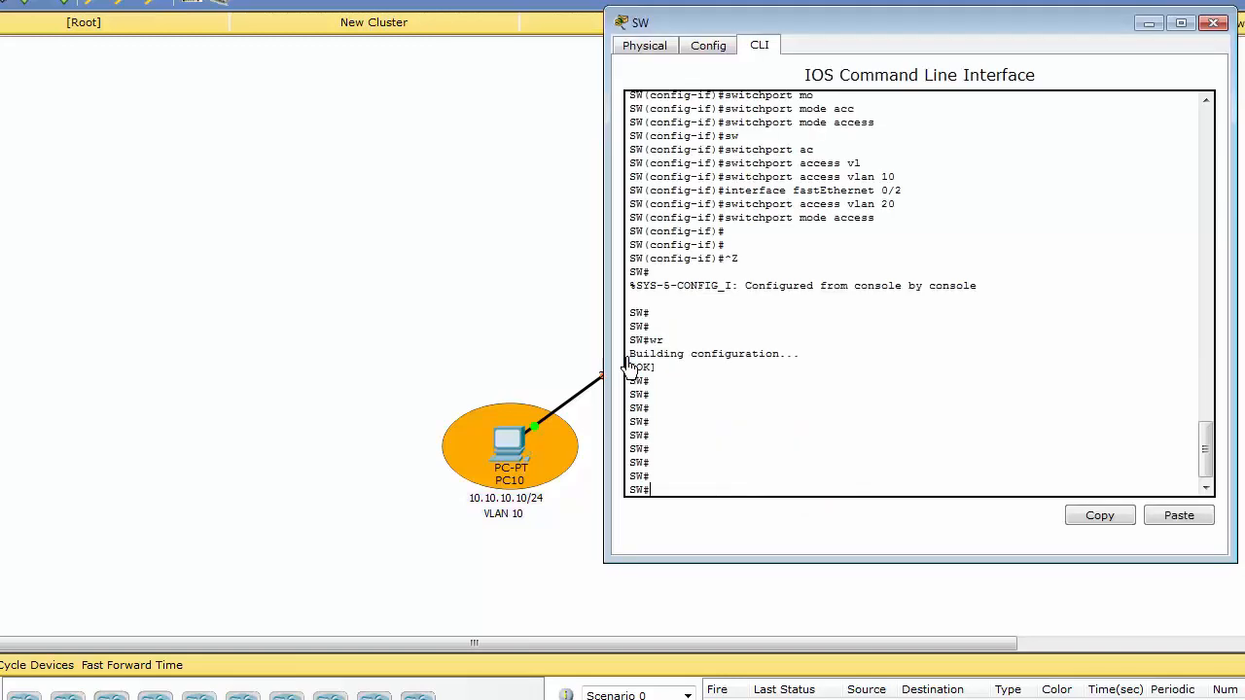
key("Return")
key("Return")
type("conf")
key("Tab")
type("t")
key("Tab")
key("Return")
Configure the router-facing interface FastEthernet 0/24 with switchport mode trunk.
type("int")
key("Tab")
type("fas")
key("Tab")
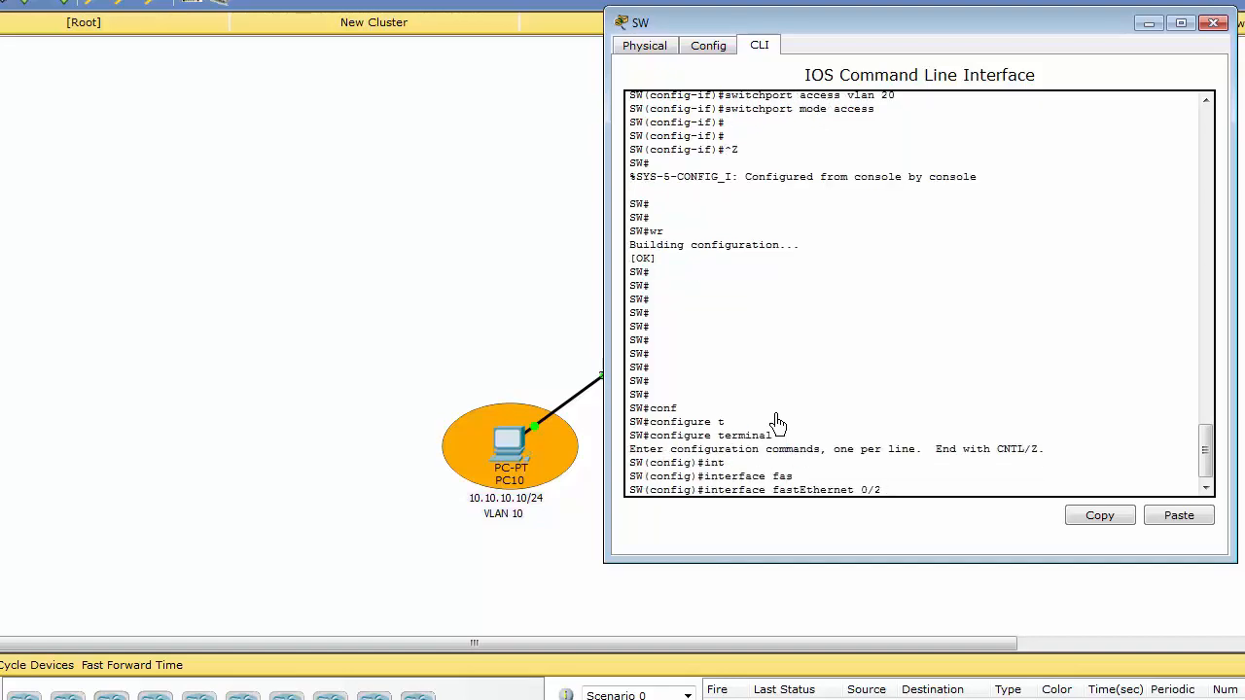
key("Return")
type("sw")
key("Tab")
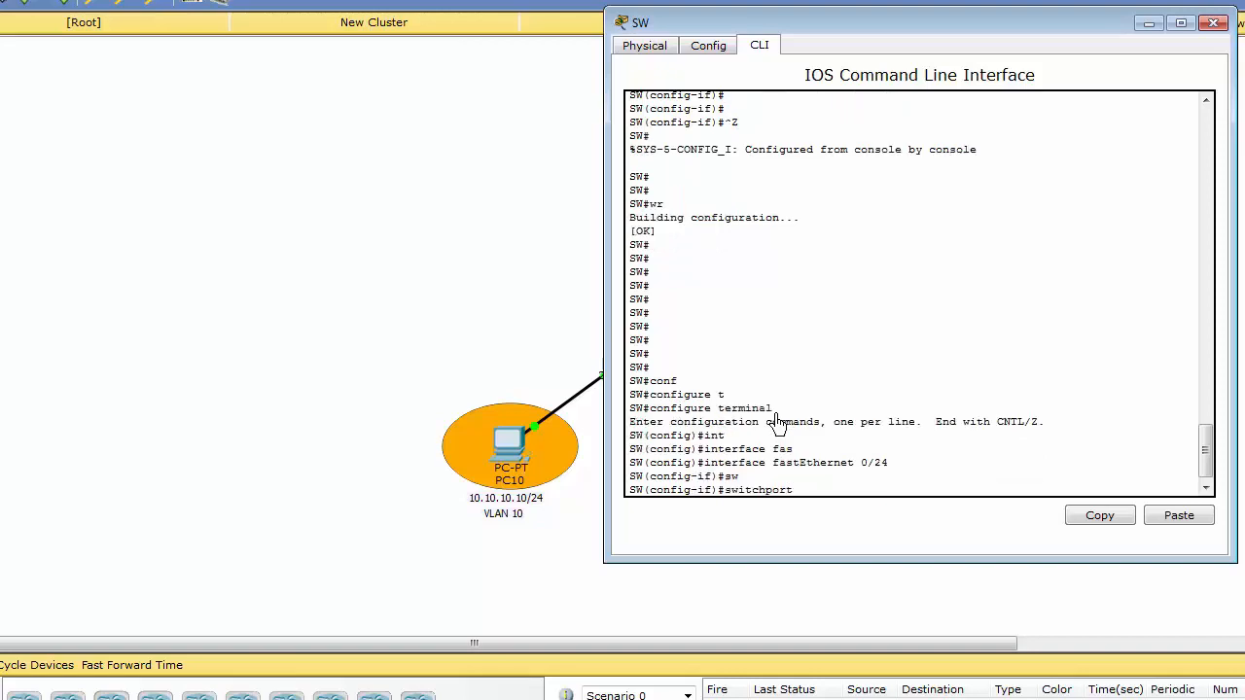
type("mo")
key("Tab")
type("tr")
key("Tab")
key("Return")
key("Return")
key("Return")
key("Return")
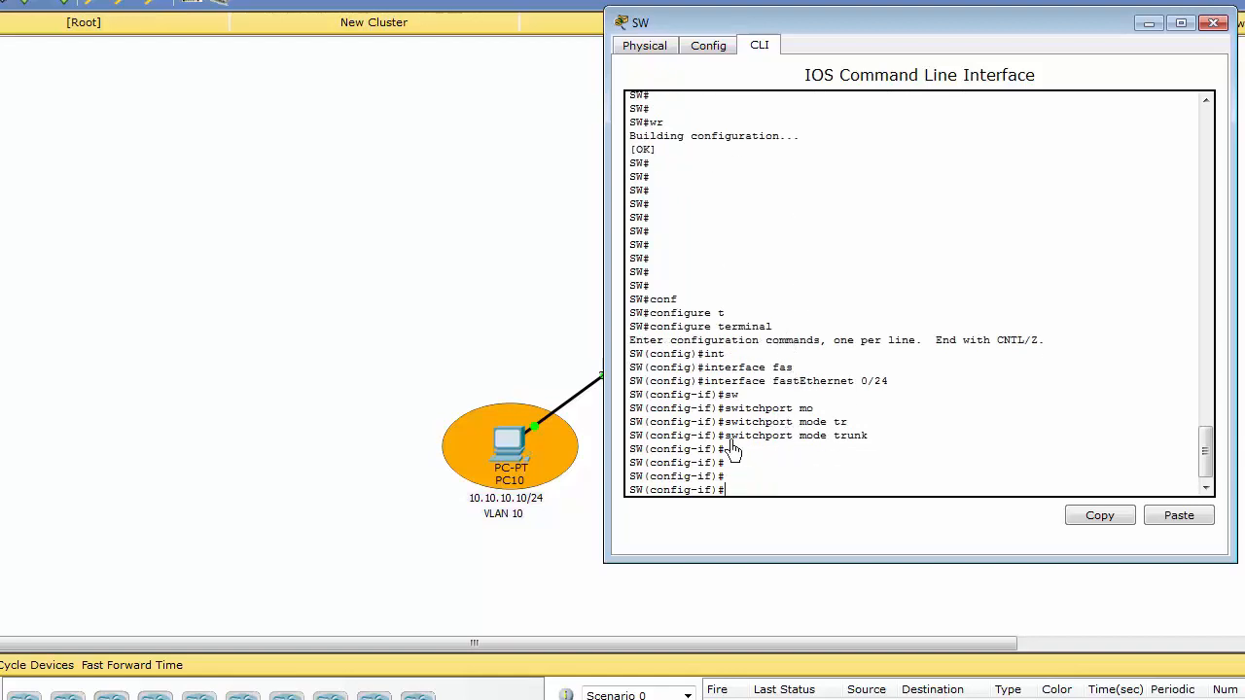
left_click_drag(726, 437, 873, 445)
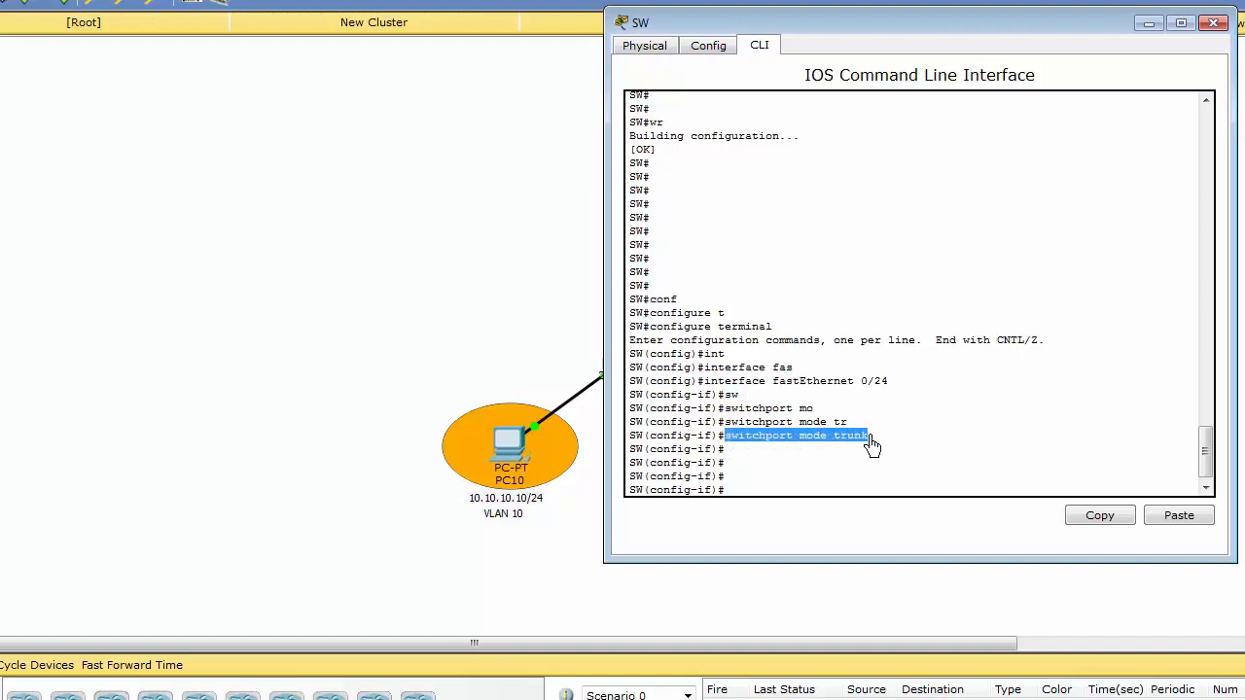
left_click(873, 444)
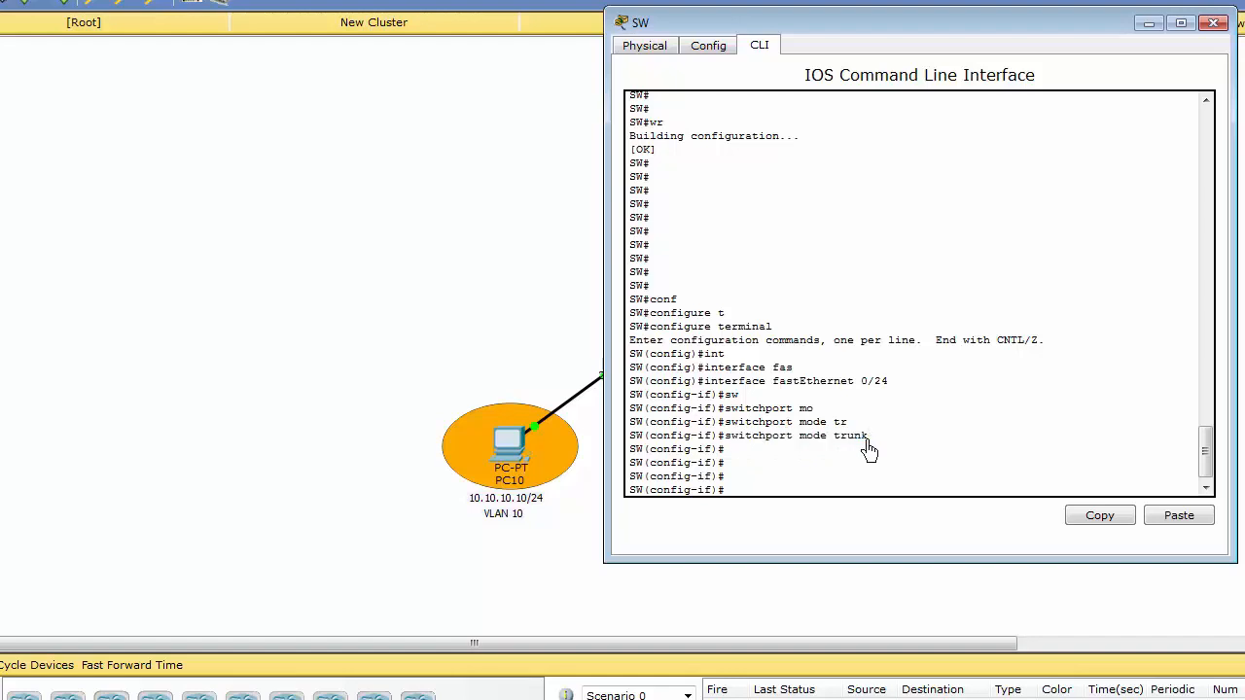
left_click(807, 476)
left_click(822, 468)
key("Return")
key("Return")
key("Return")
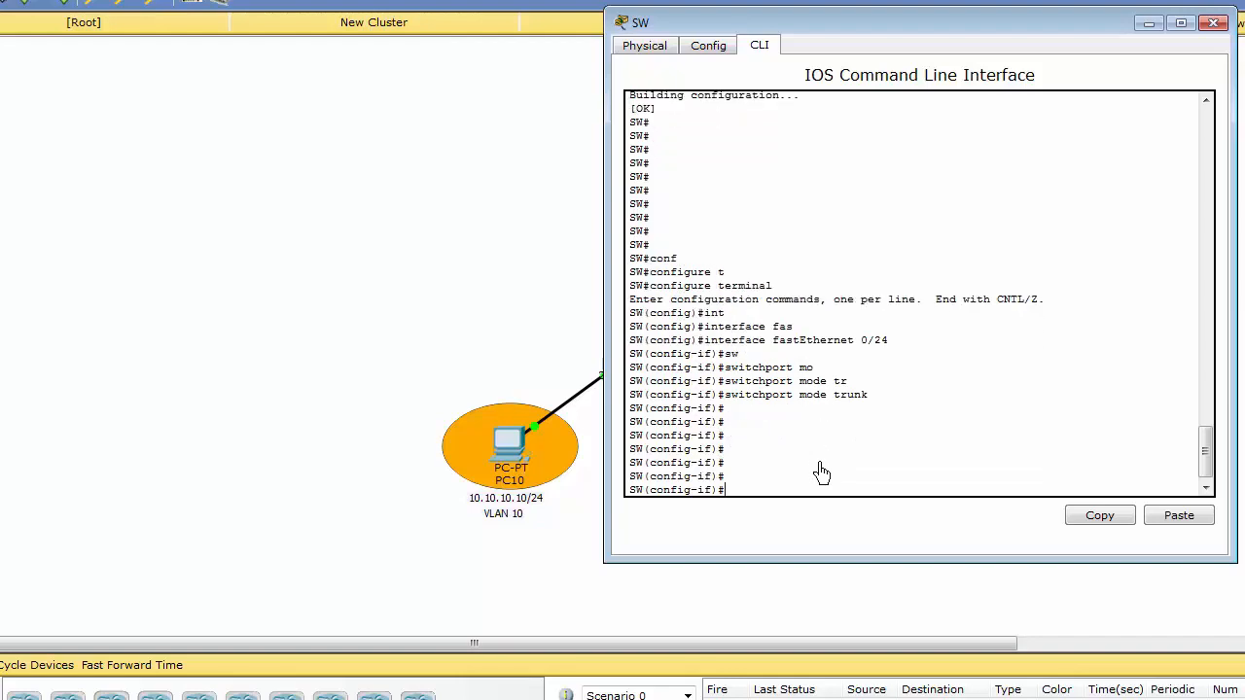
Exit interface configuration and save the switch's trunk configuration with wr.
key("ctrl+z")
key("Return")
key("Return")
key("Return")
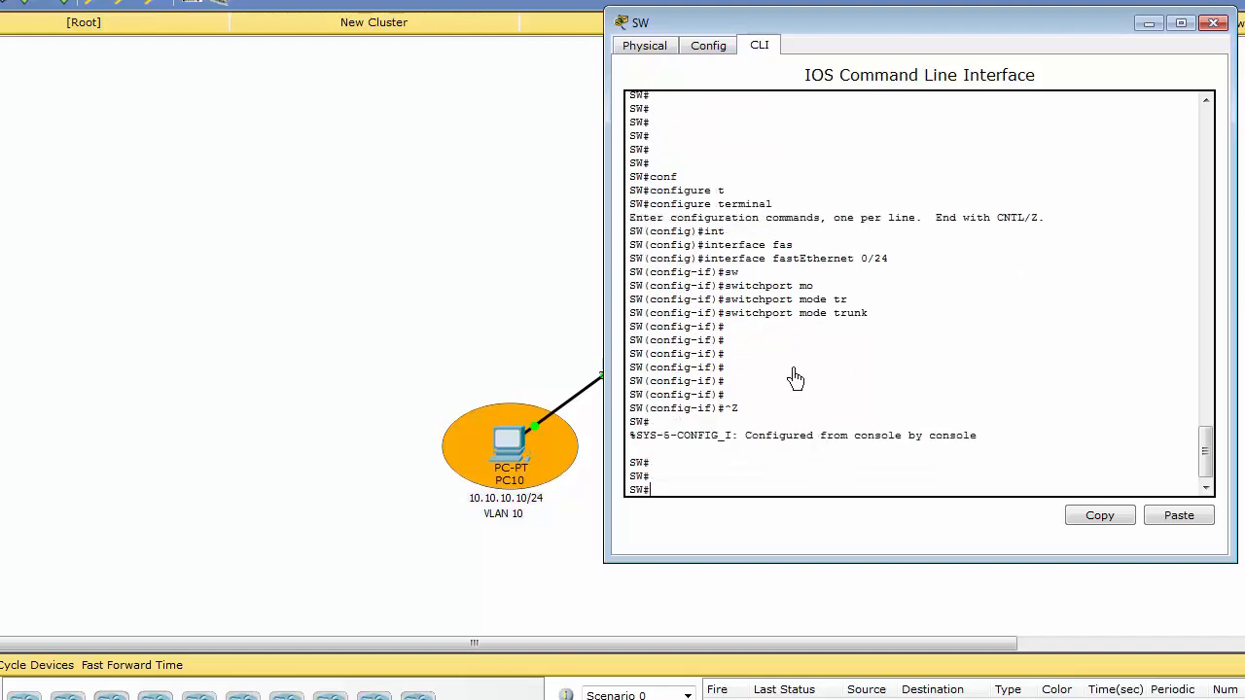
left_click_drag(834, 315, 871, 317)
left_click(868, 323)
left_click(800, 413)
type("r")
key("Return")
key("Return")
key("Return")
key("Return")
key("Return")
key("Return")
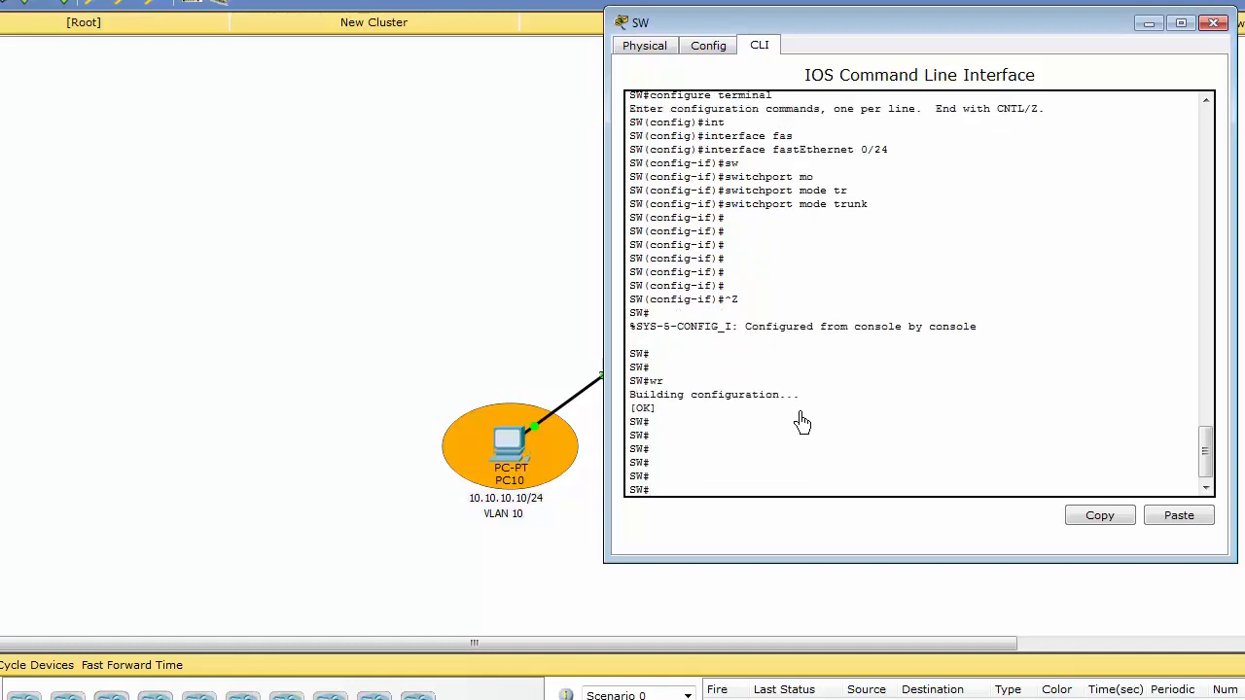
Minimize the switch window, open the 2811 router's command line and start its console session.
left_click(1148, 23)
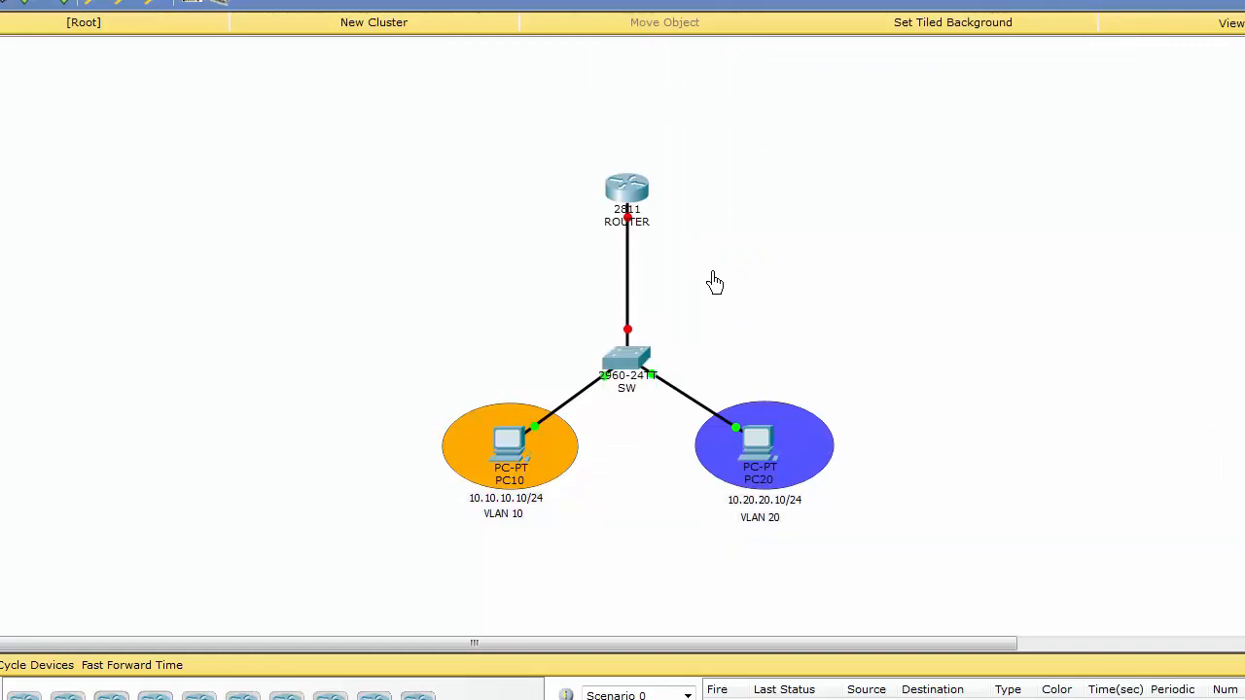
left_click(628, 193)
left_click_drag(619, 146, 917, 44)
left_click(757, 54)
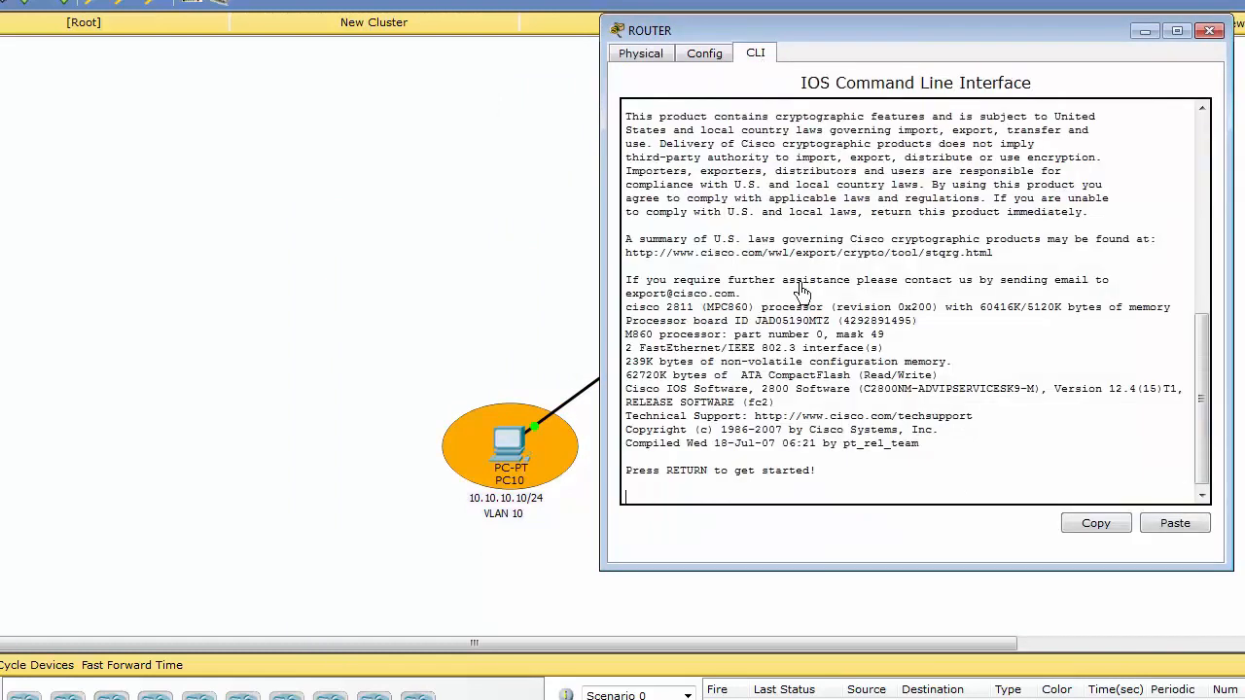
key("Return")
key("Return")
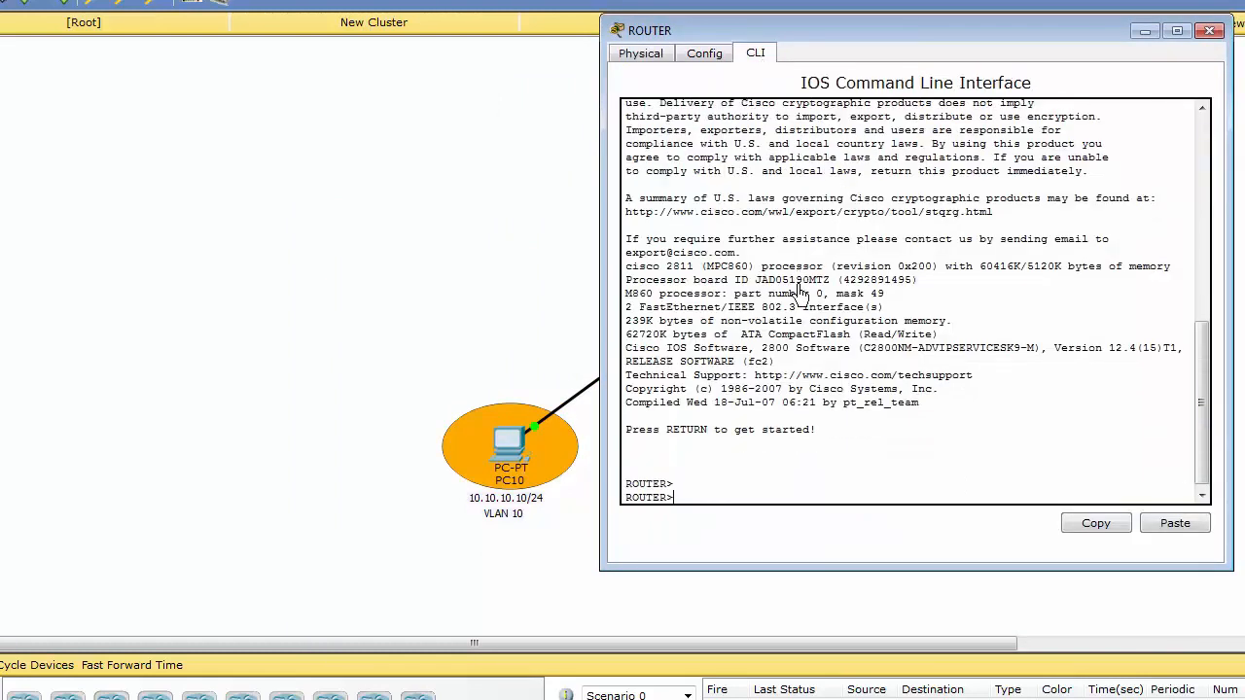
Enter privileged mode on the router and start global configuration with configure terminal.
type("en")
key("Tab")
key("Return")
key("Return")
key("Return")
type("conf")
key("Tab")
type("t")
Check the router's link in the topology and enter interface configuration for the router's FastEthernet 0/0.
key("Tab")
key("Return")
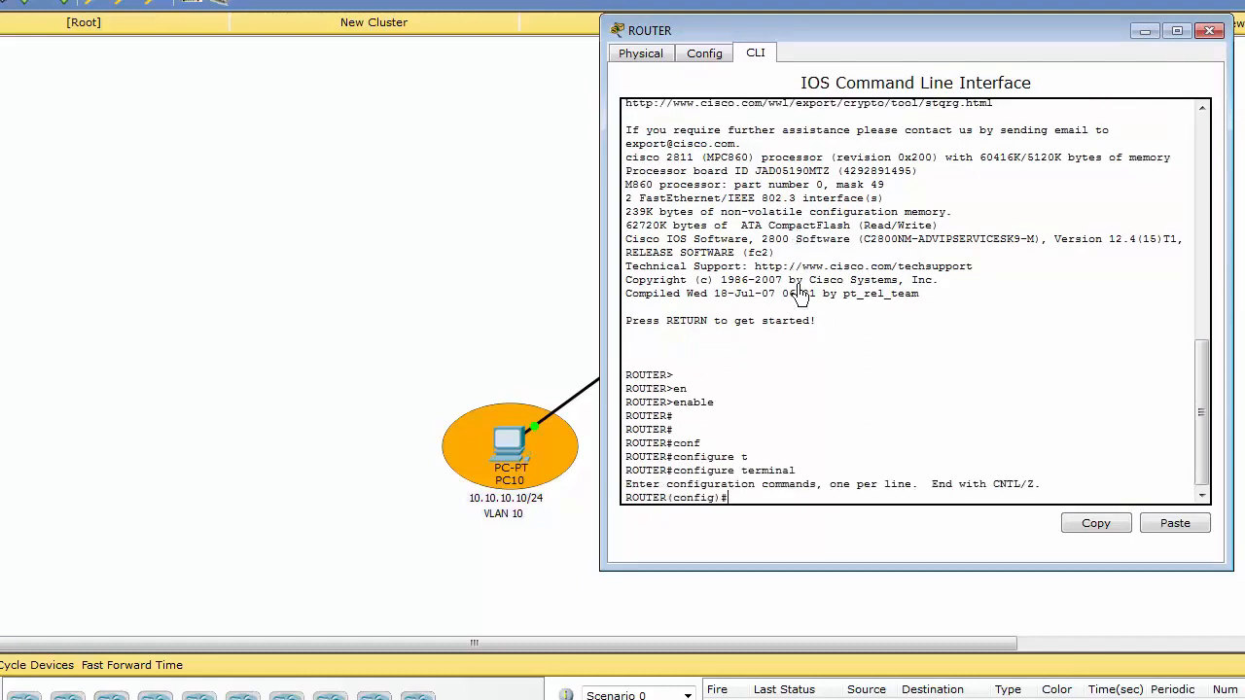
left_click(486, 201)
mouse_move(627, 222)
left_click(627, 190)
key("Return")
key("Return")
type("interface")
key("Tab")
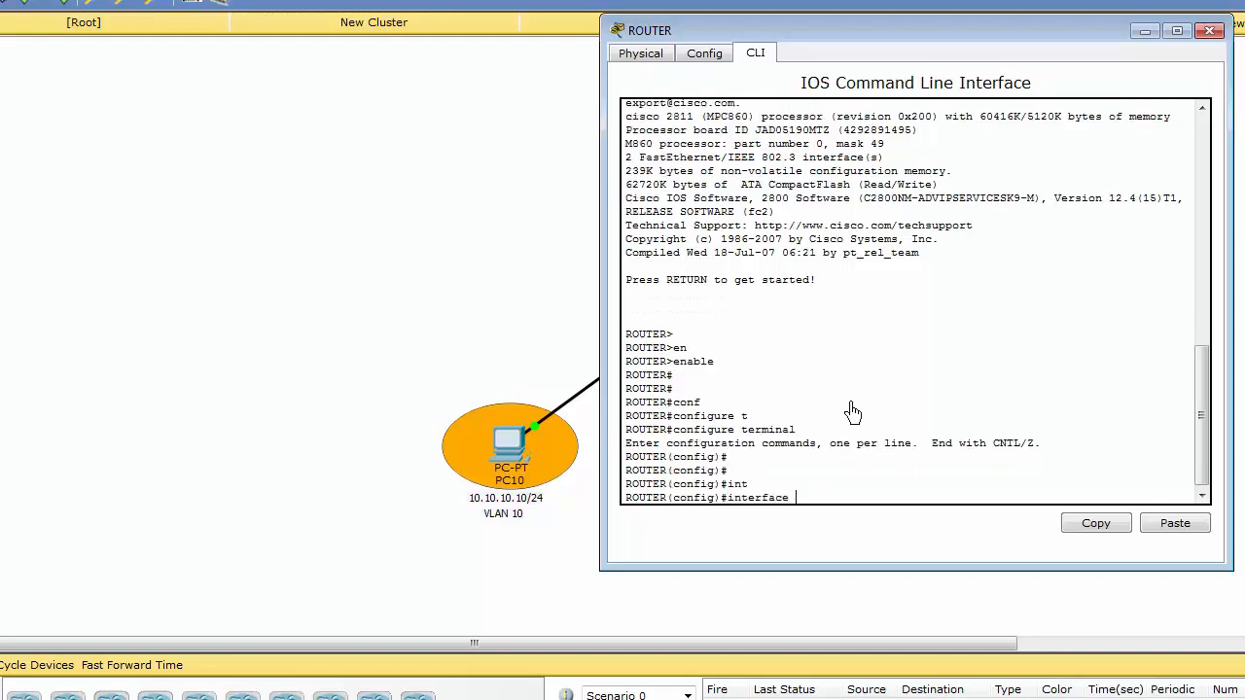
type("fas")
key("Tab")
type("0/0")
Enable FastEthernet 0/0 with no shutdown and exit to the router's global configuration mode.
key("Return")
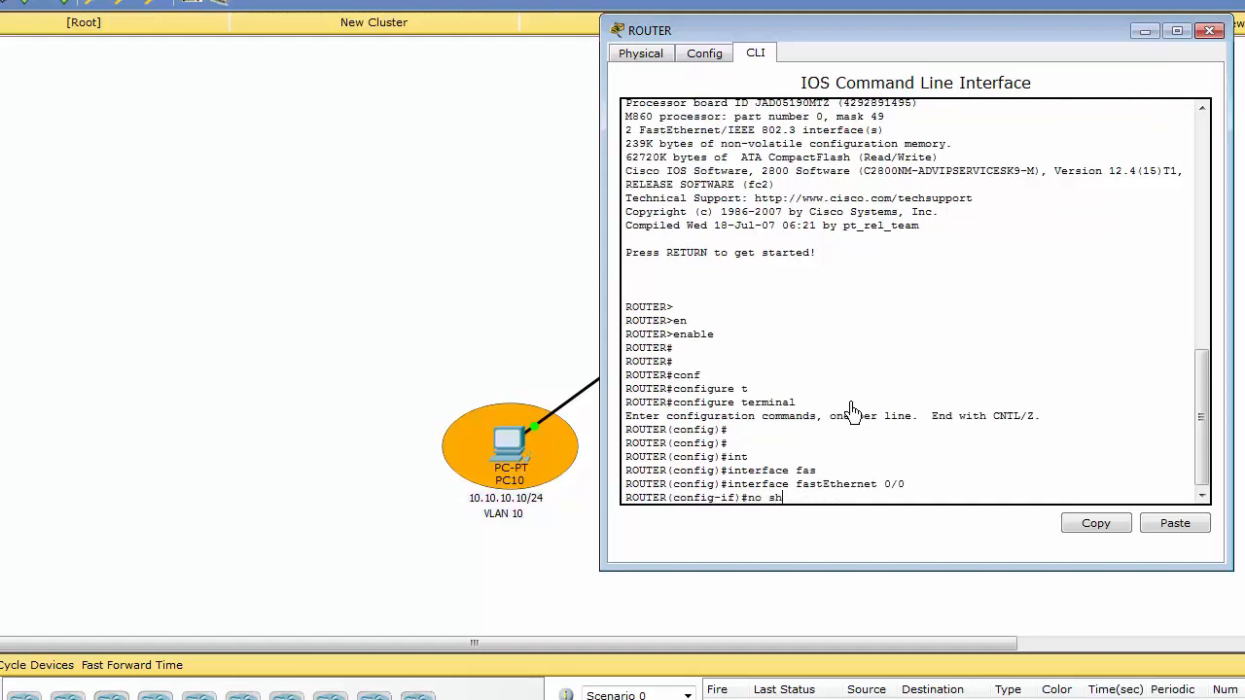
type("no sh")
key("Tab")
key("Return")
key("Return")
key("Return")
key("Return")
key("Return")
key("Return")
key("Return")
key("Return")
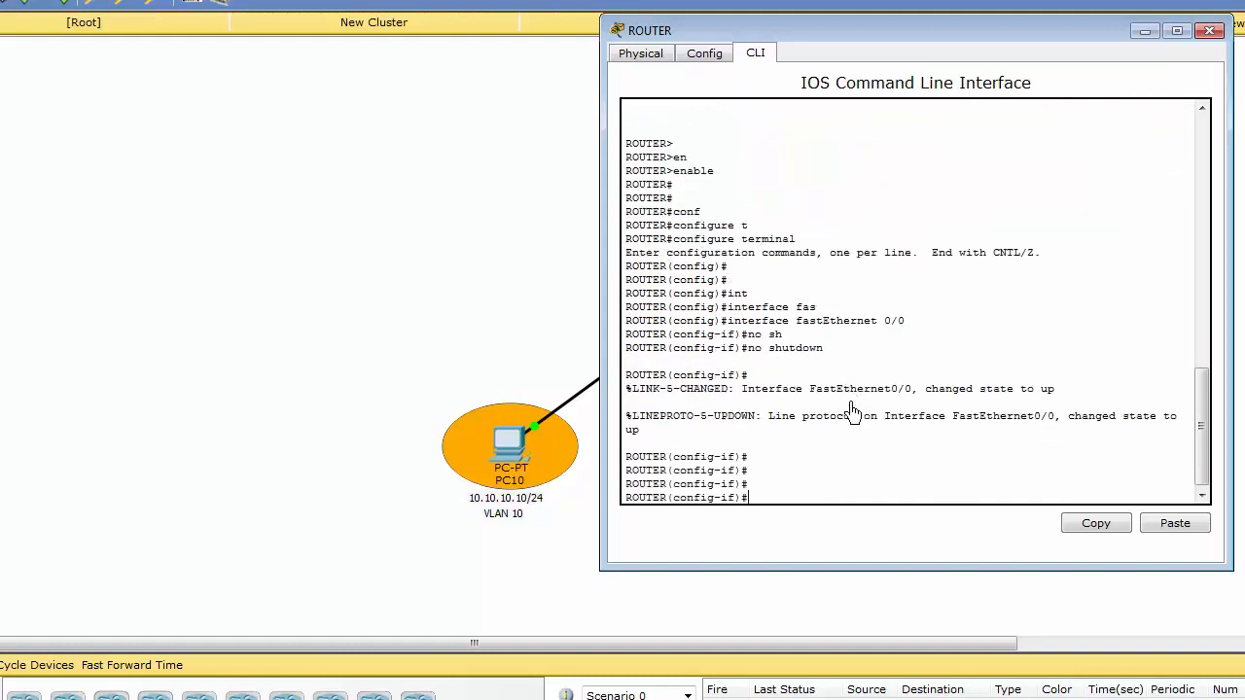
type("exi")
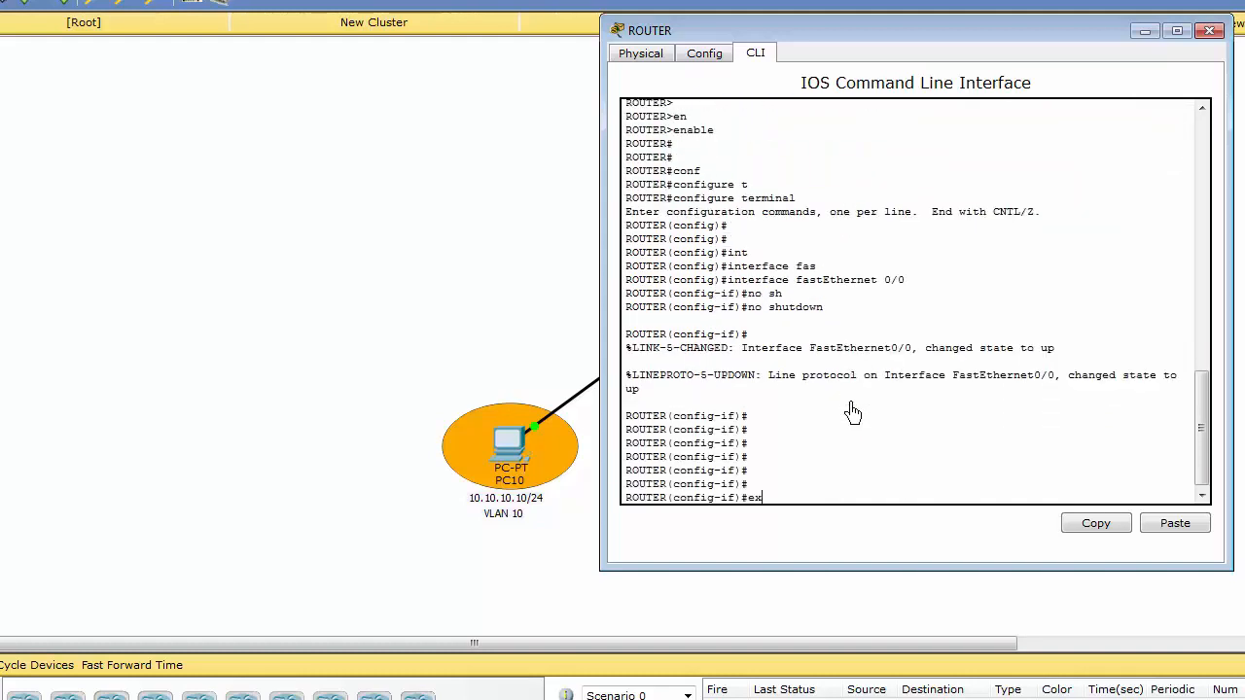
key("Tab")
key("Return")
key("Return")
key("Return")
key("Return")
key("Return")
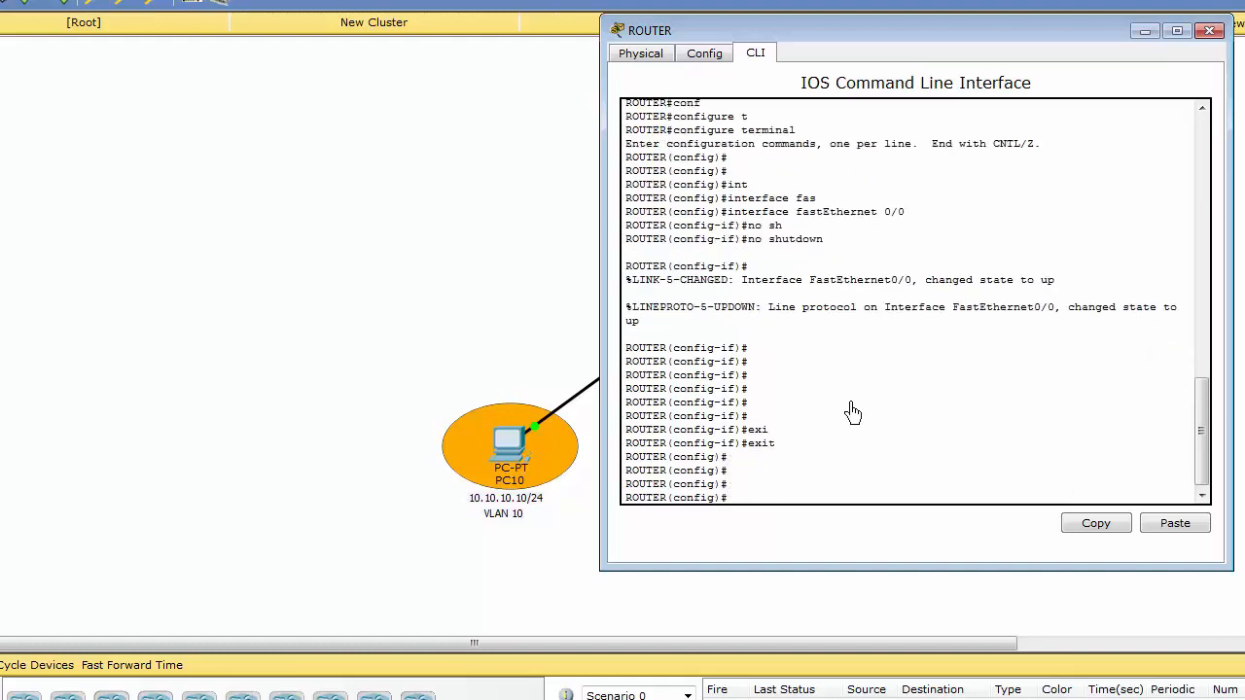
Create subinterface FastEthernet 0/0.10 on the router.
key("Up")
key("Up")
key("Up")
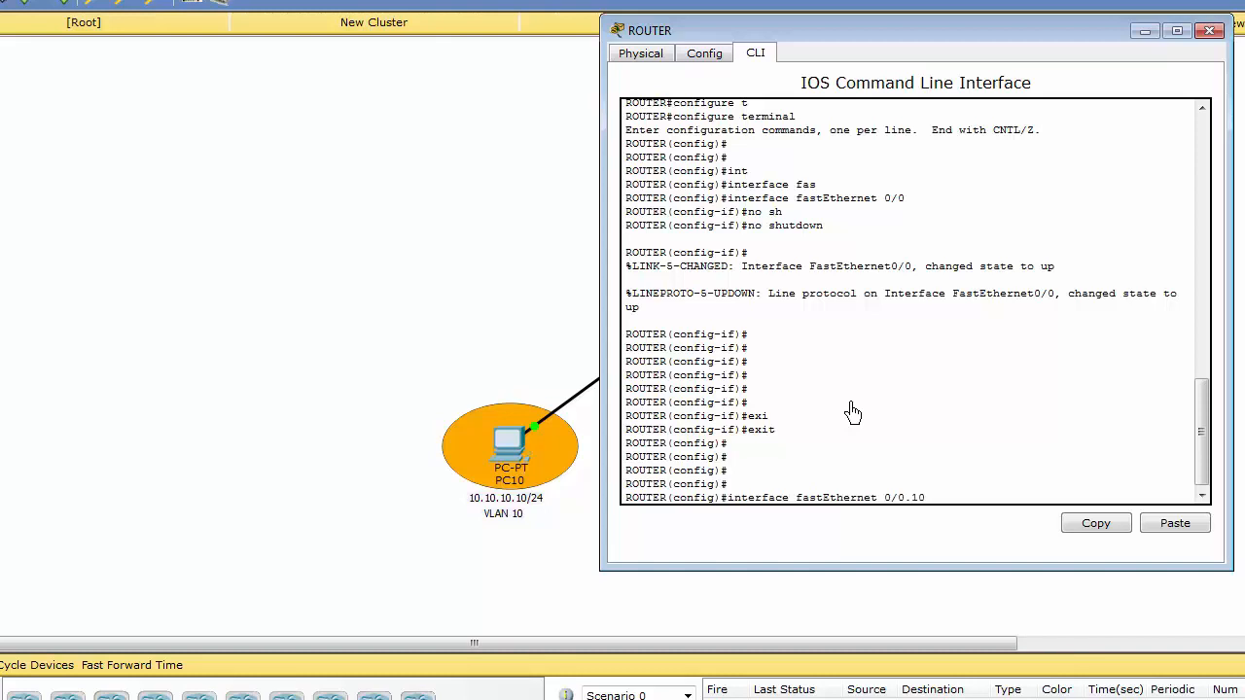
key("Return")
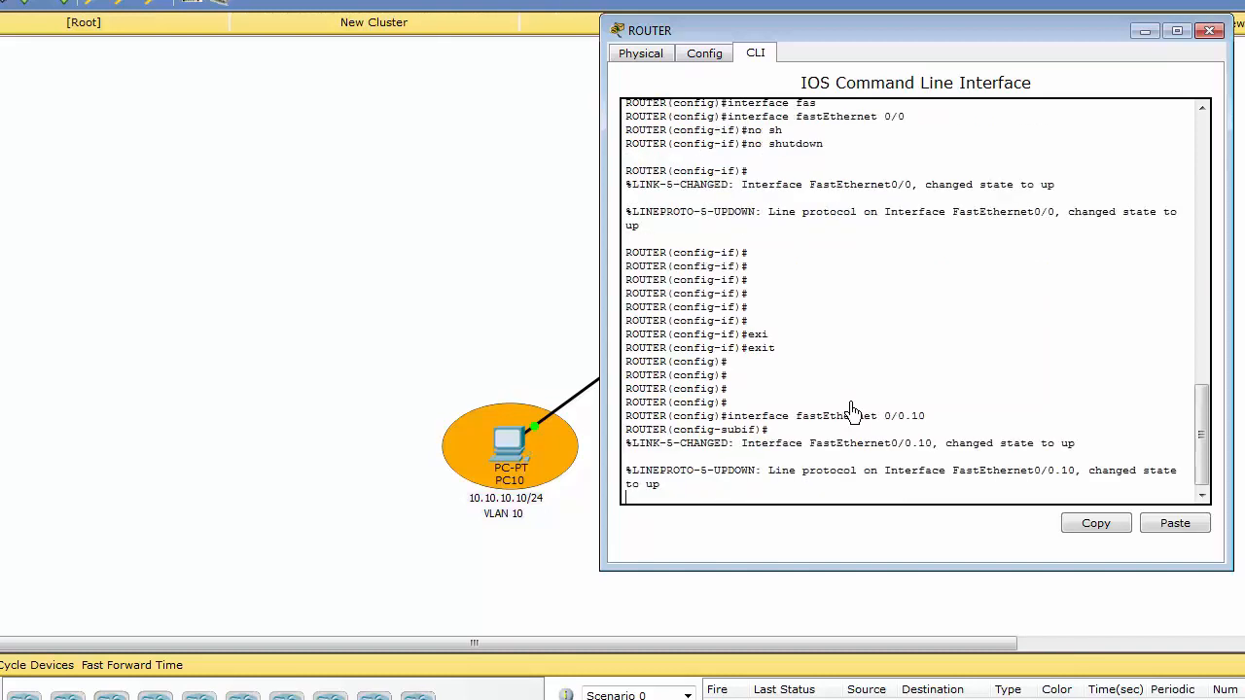
key("Return")
key("Return")
key("Return")
key("Return")
key("Return")
key("Return")
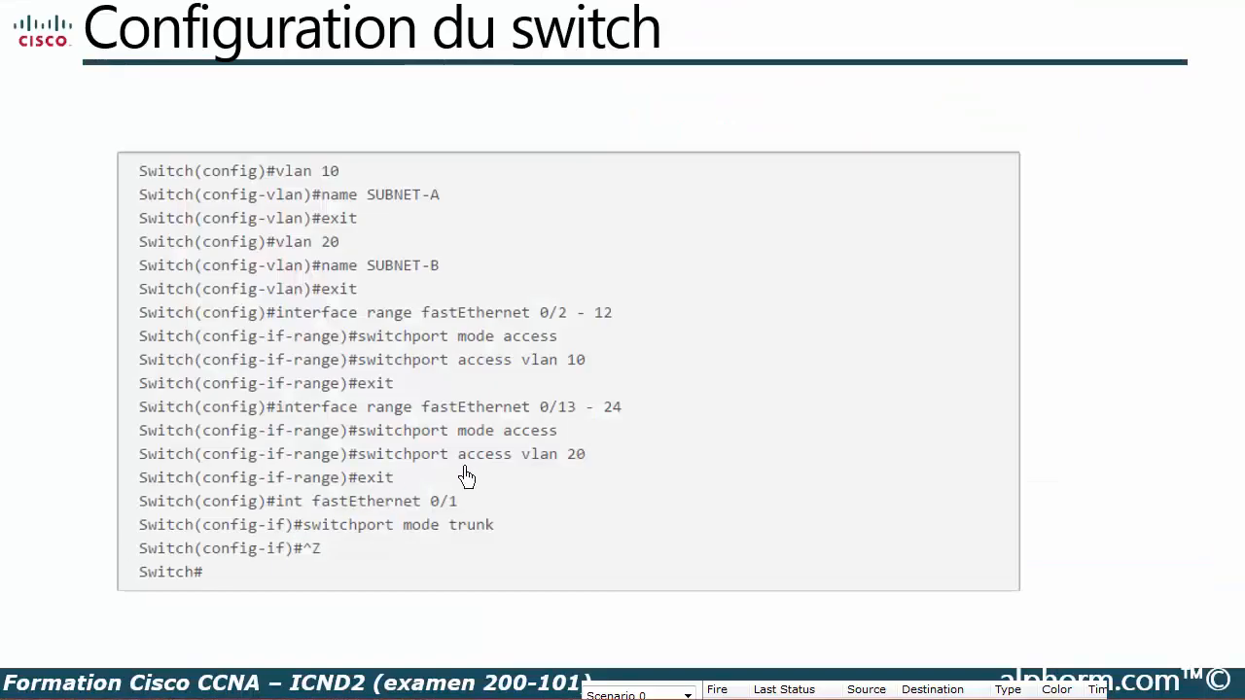
Try to create subinterface FastEthernet 0/0.10 on the switch from global configuration mode.
left_click(467, 469)
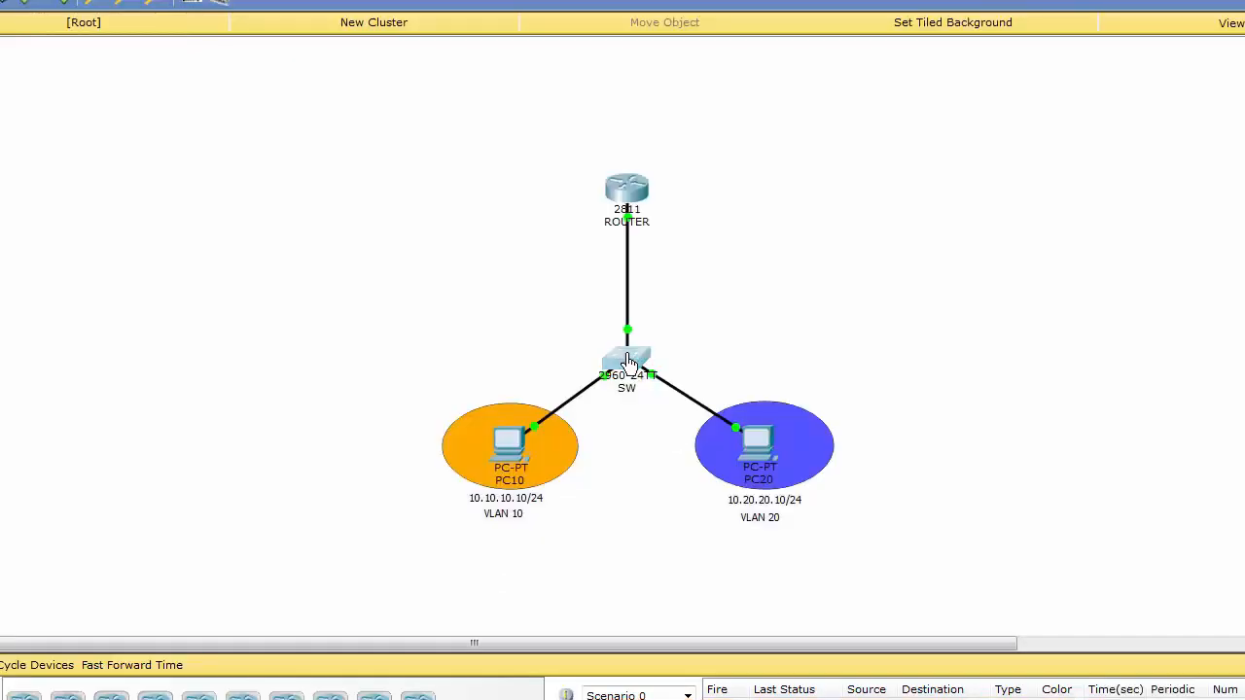
left_click(632, 358)
key("Return")
key("Return")
type("conf")
key("Tab")
type("t")
key("Tab")
key("Return")
type("int")
key("Tab")
type("fas")
key("Tab")
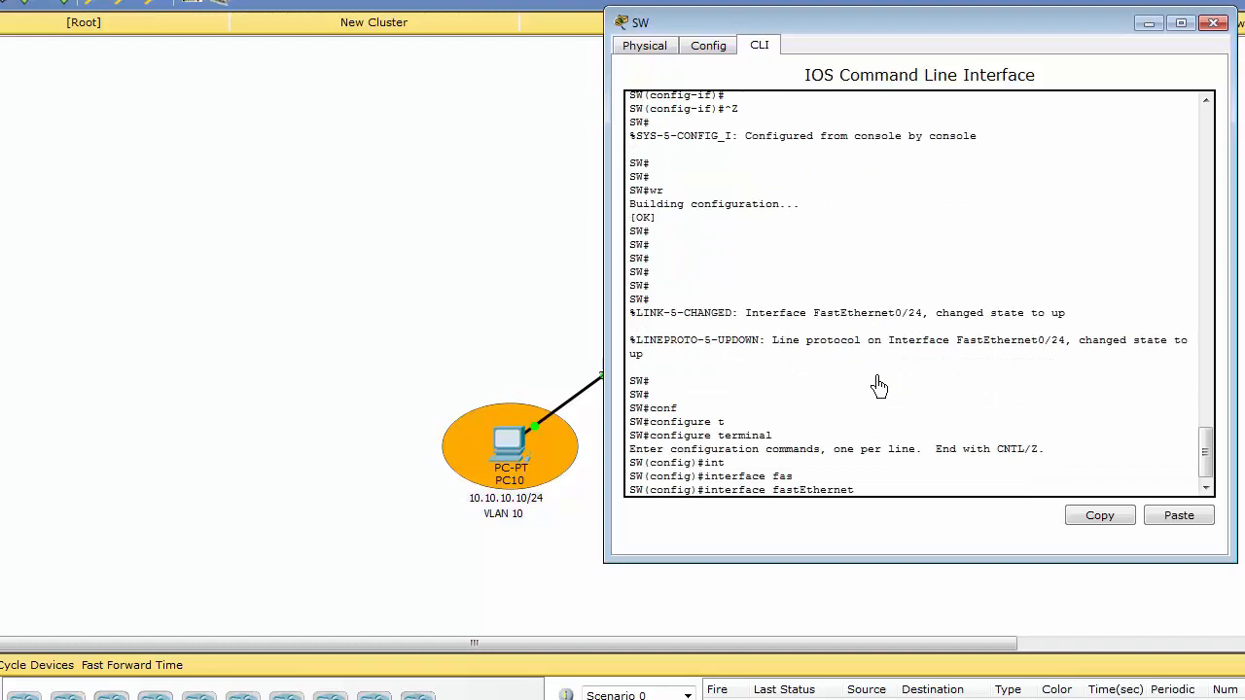
type("0/0.10")
key("Return")
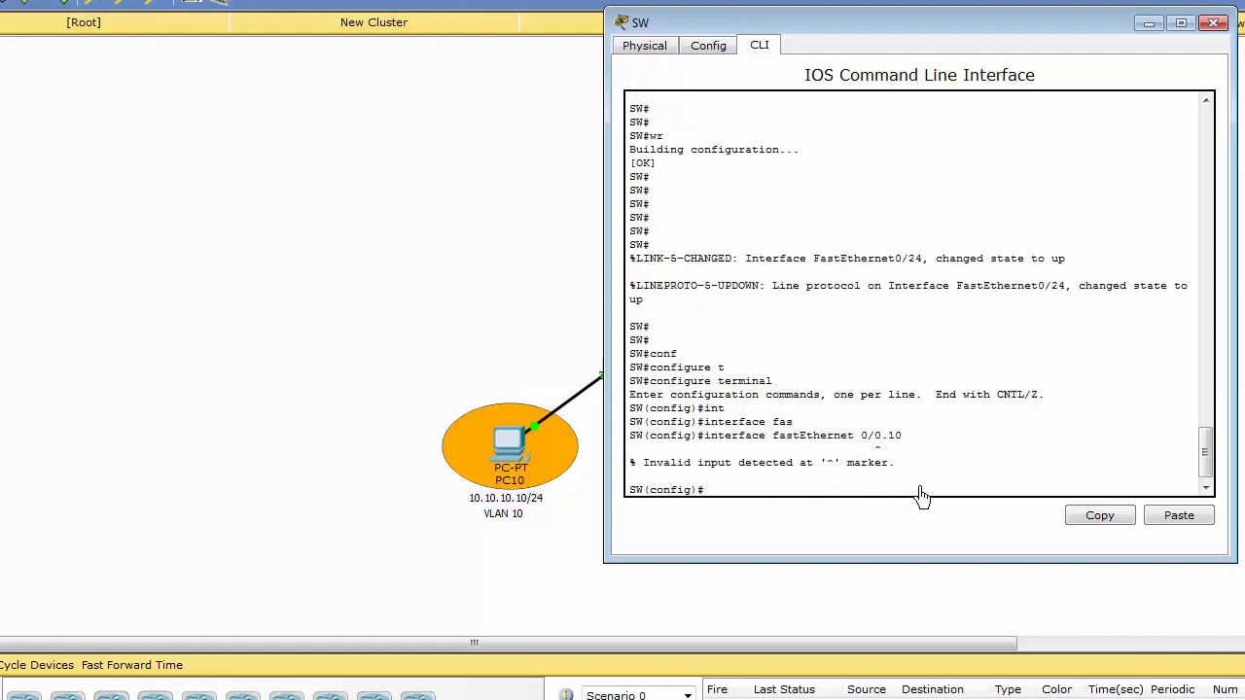
key("Up")
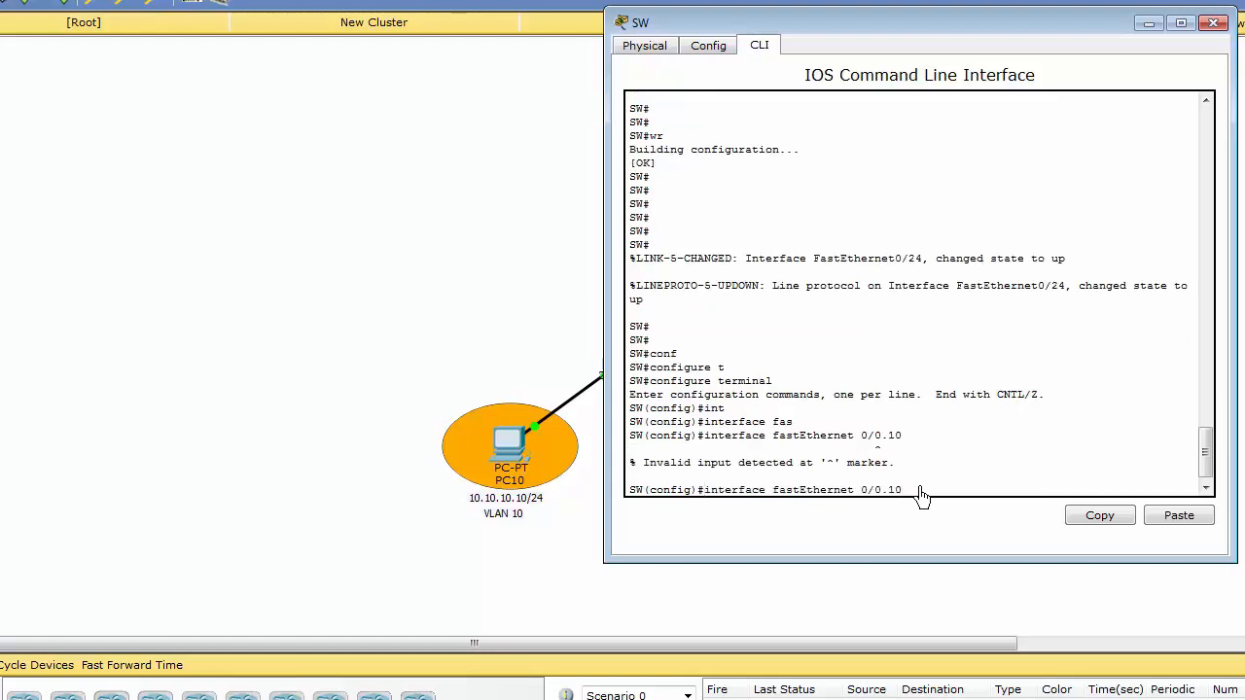
Switch back to the router's console and enter subinterface FastEthernet 0/0.10 again.
key("alt+Tab")
key("Up")
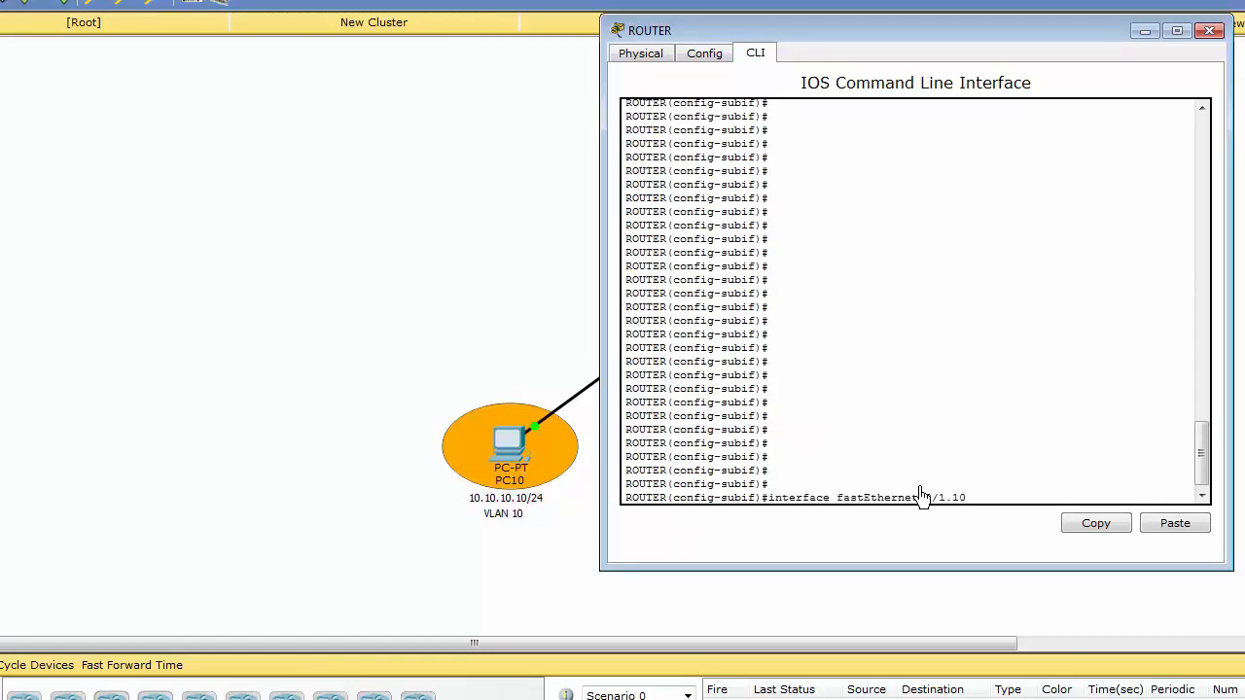
key("Return")
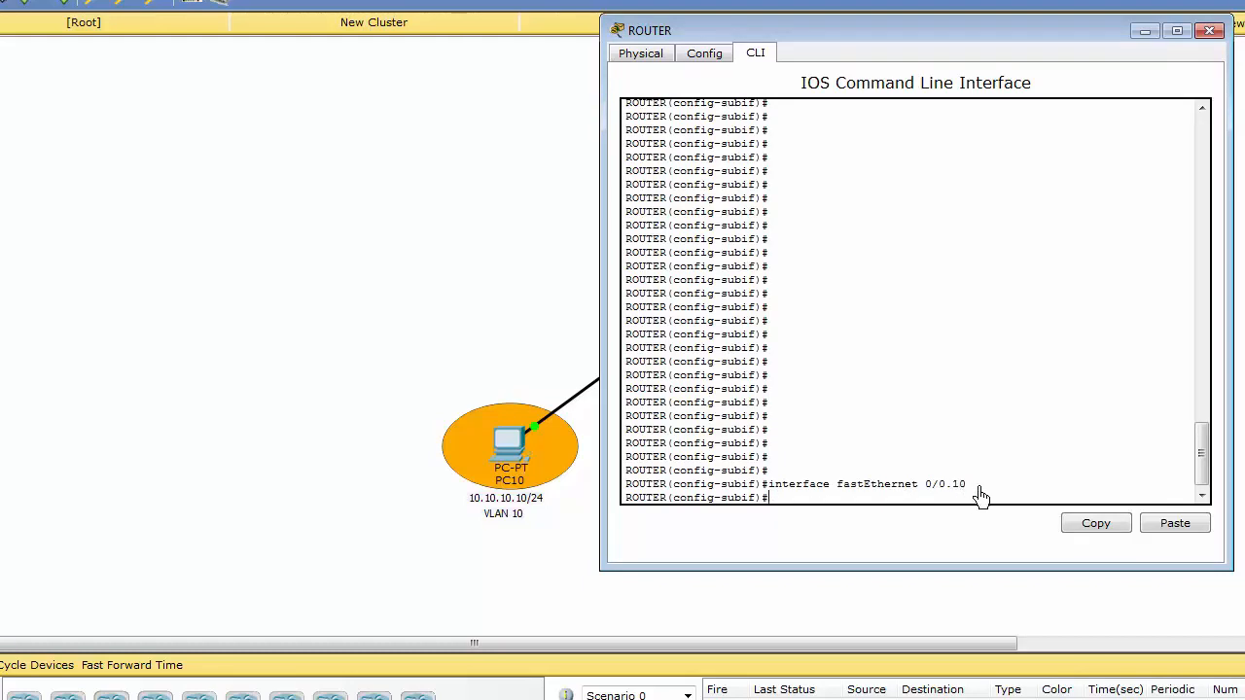
key("Return")
key("Return")
key("Return")
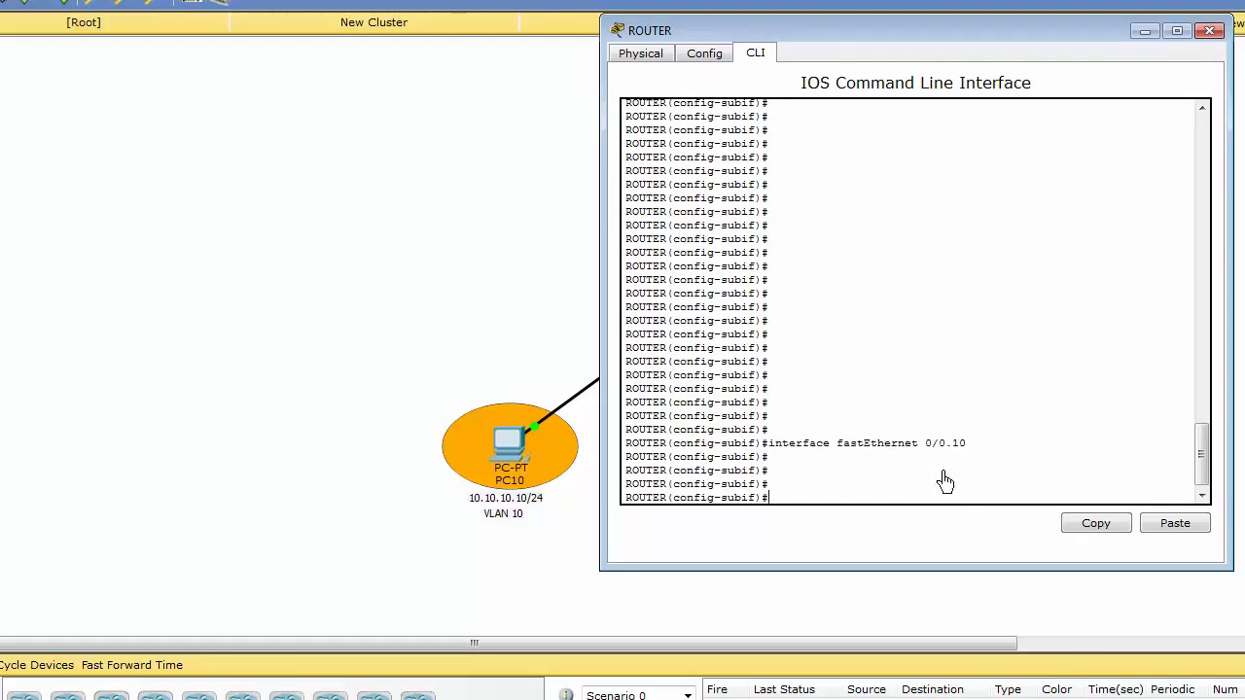
Try to assign IP address 192.168.0.1 255.255.255.0 to subinterface 0/0.10 without any encapsulation.
type("ip add")
key("Tab")
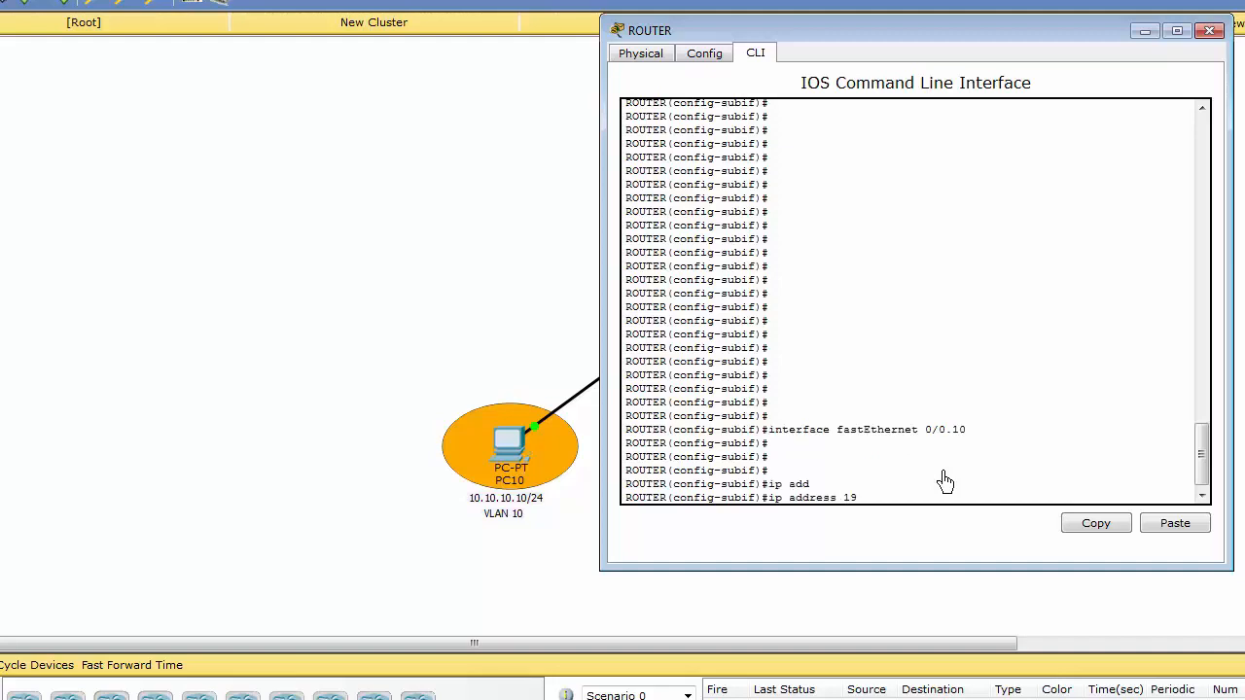
type("192.168.")
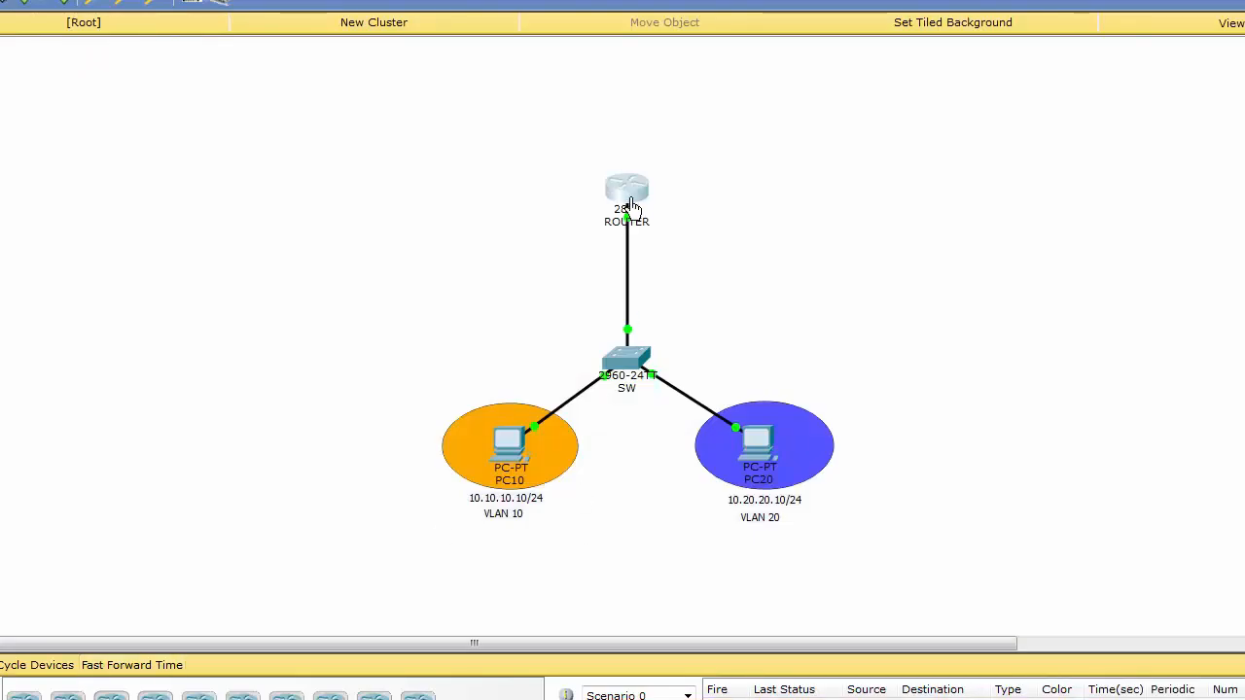
left_click(631, 206)
type(".0.1")
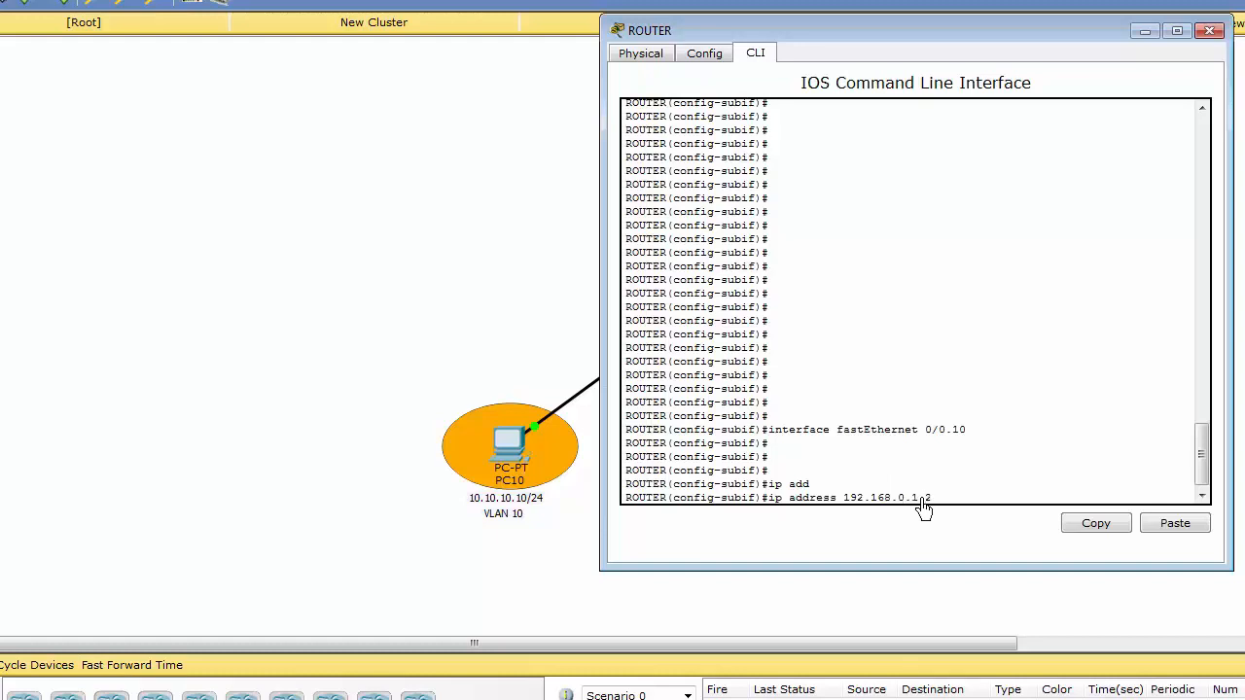
type(" 255.255.255.0")
key("Return")
key("Return")
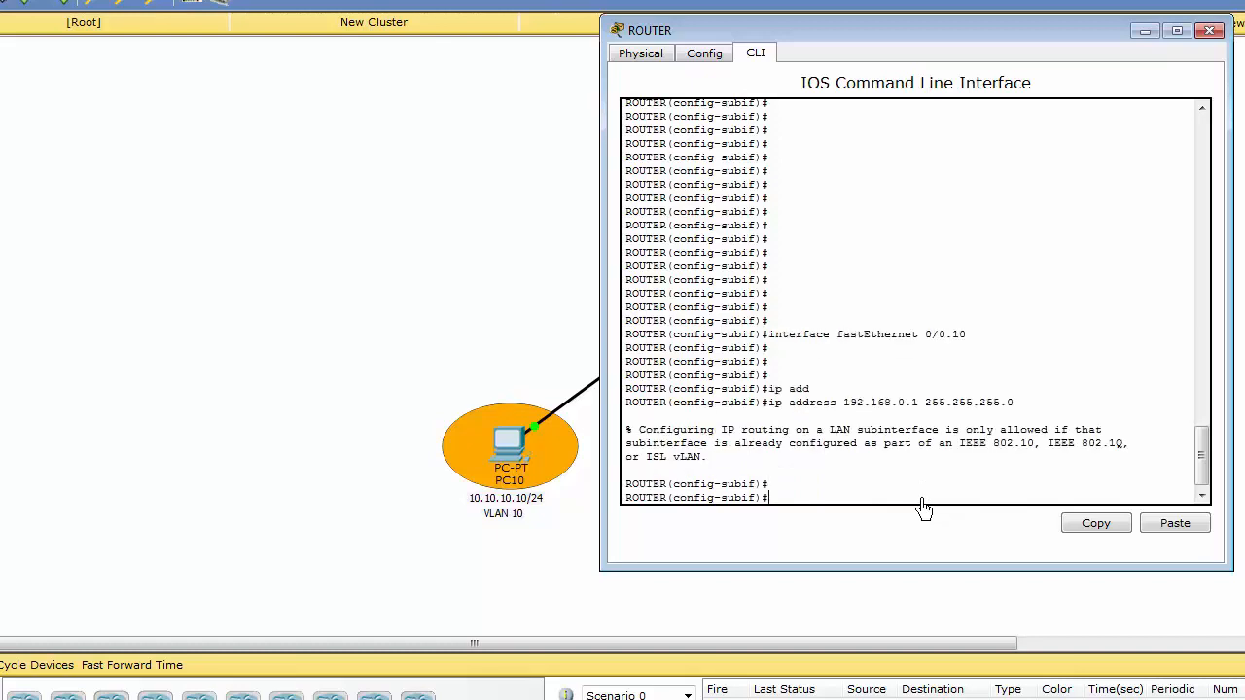
key("Return")
key("Return")
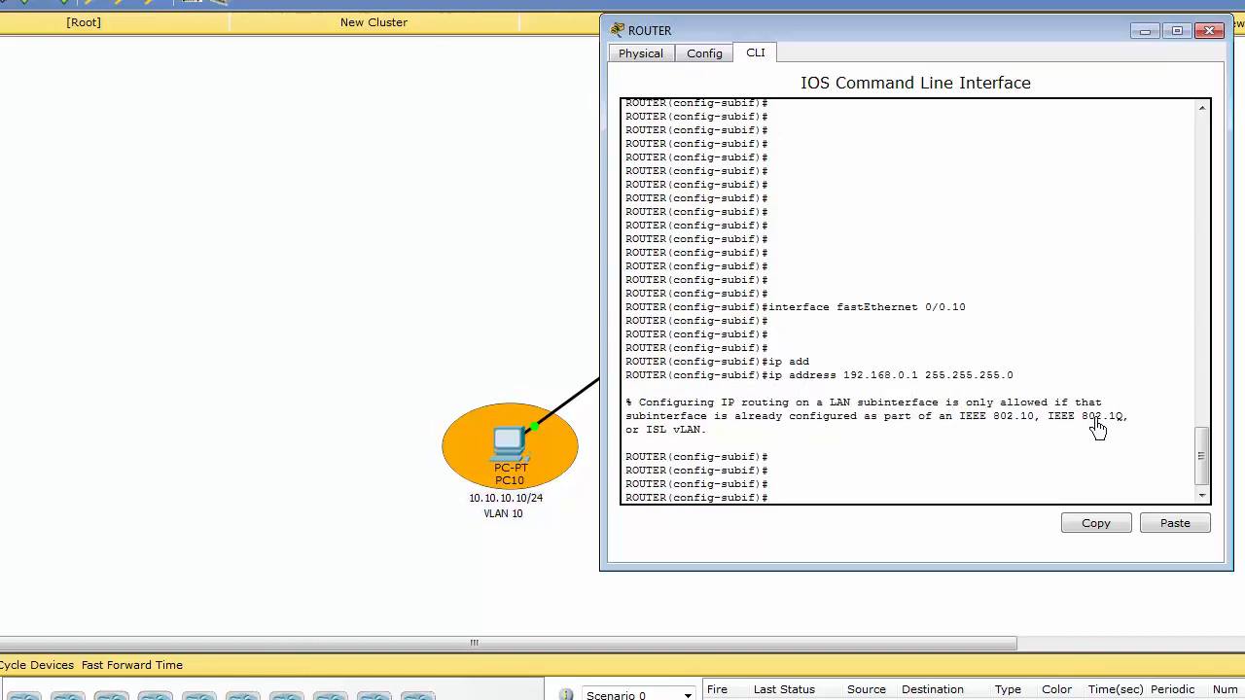
Set the encapsulation of subinterface 0/0.10 to dot1Q 10.
left_click(850, 489)
type("en")
key("Tab")
type("di")
key("Tab")
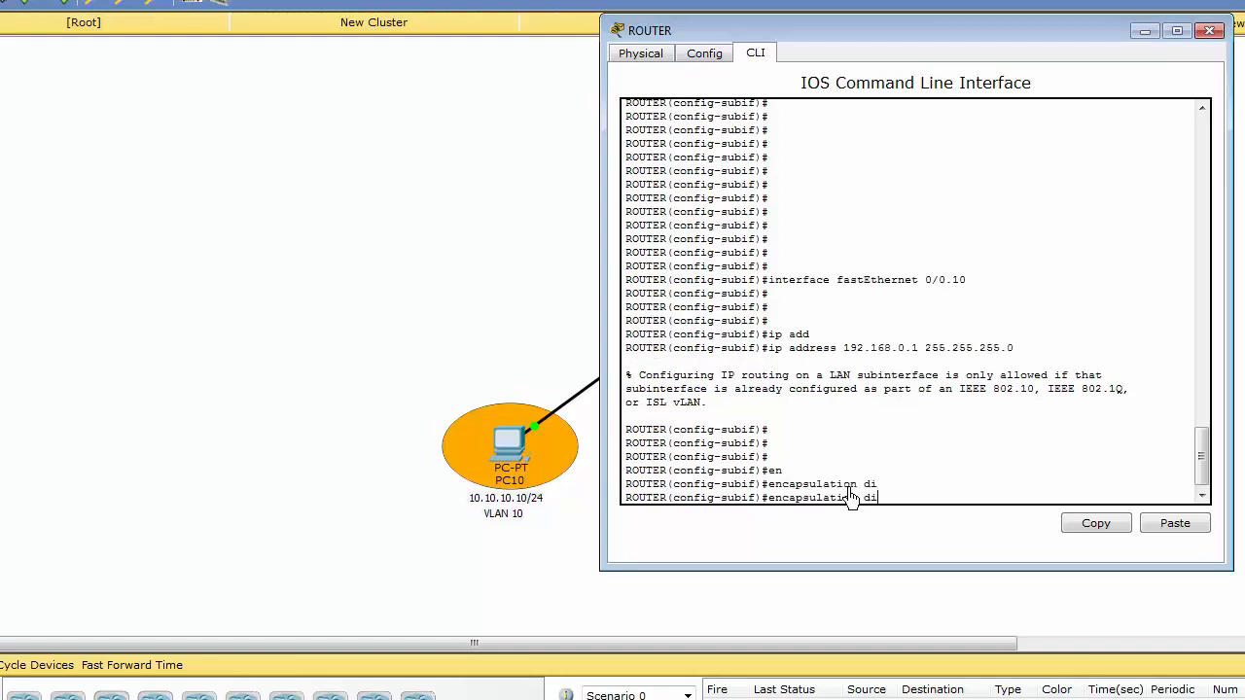
key("BackSpace")
type("o")
key("Tab")
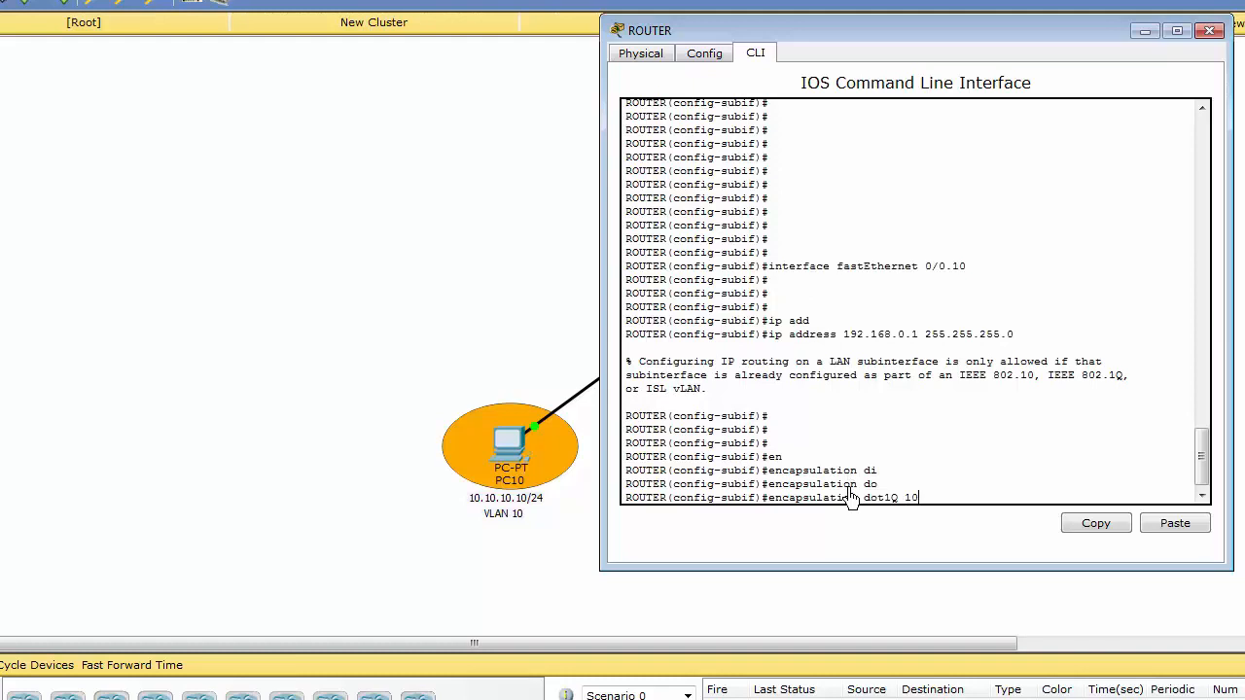
key("Return")
Assign IP address 192.168.0.1 255.255.255.0 to subinterface 0/0.10 and highlight the encapsulation and address commands.
key("Up")
key("Up")
key("Return")
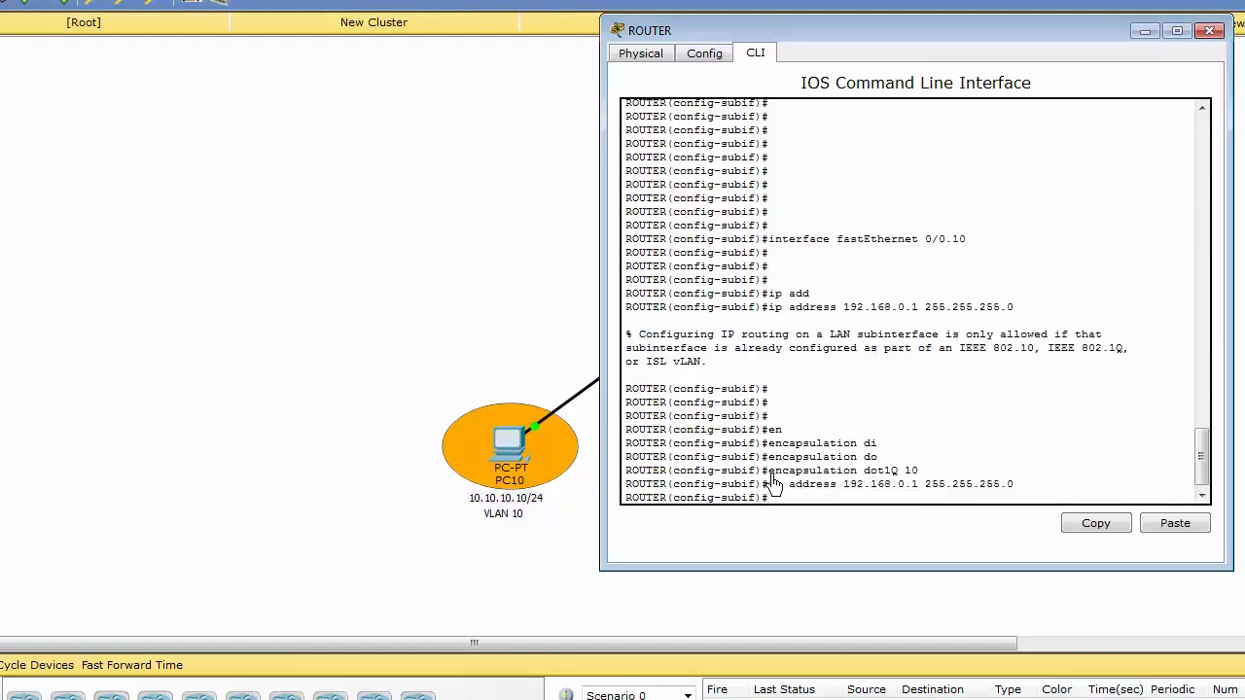
left_click_drag(769, 472, 923, 484)
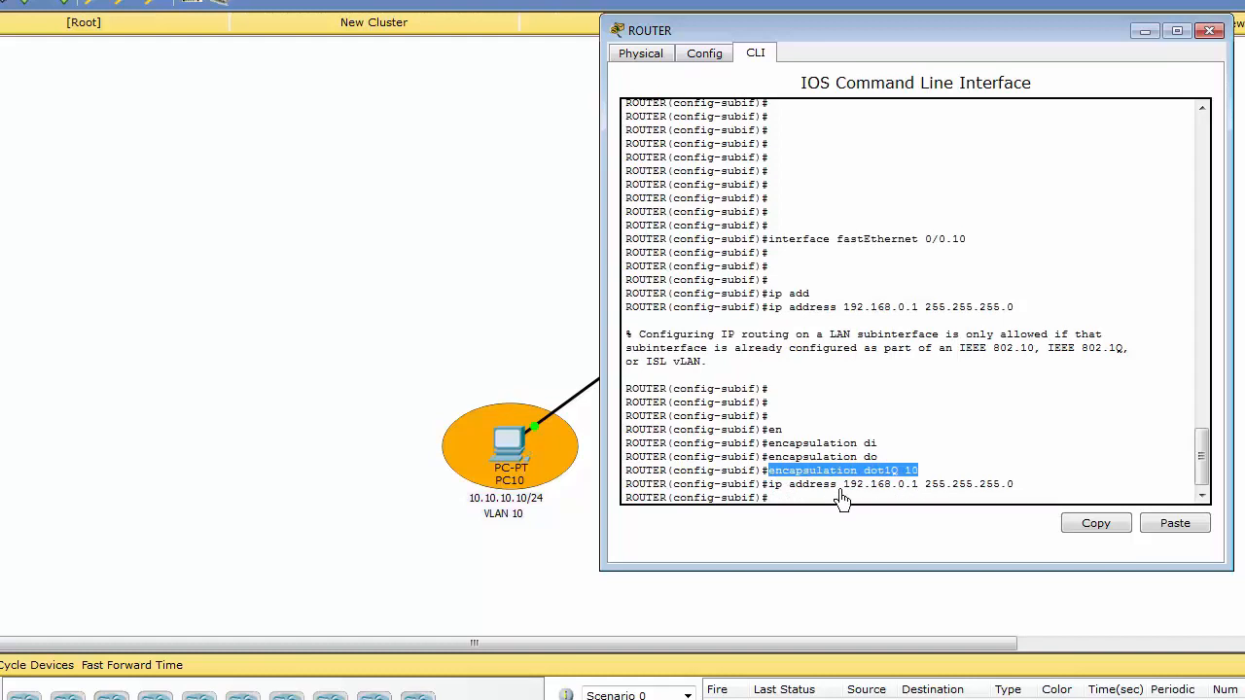
left_click(841, 498)
left_click_drag(769, 485, 1025, 493)
left_click(943, 445)
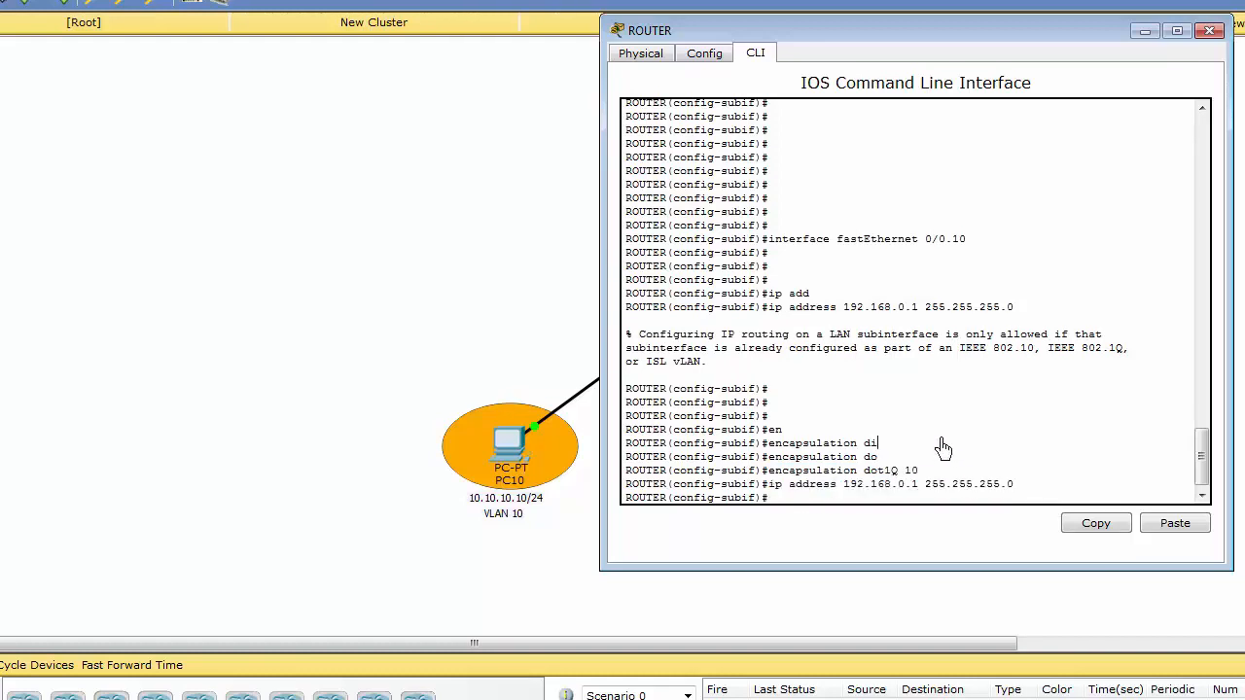
Create subinterface FastEthernet 0/0.20 on the router.
key("Return")
key("Return")
key("Up")
key("Up")
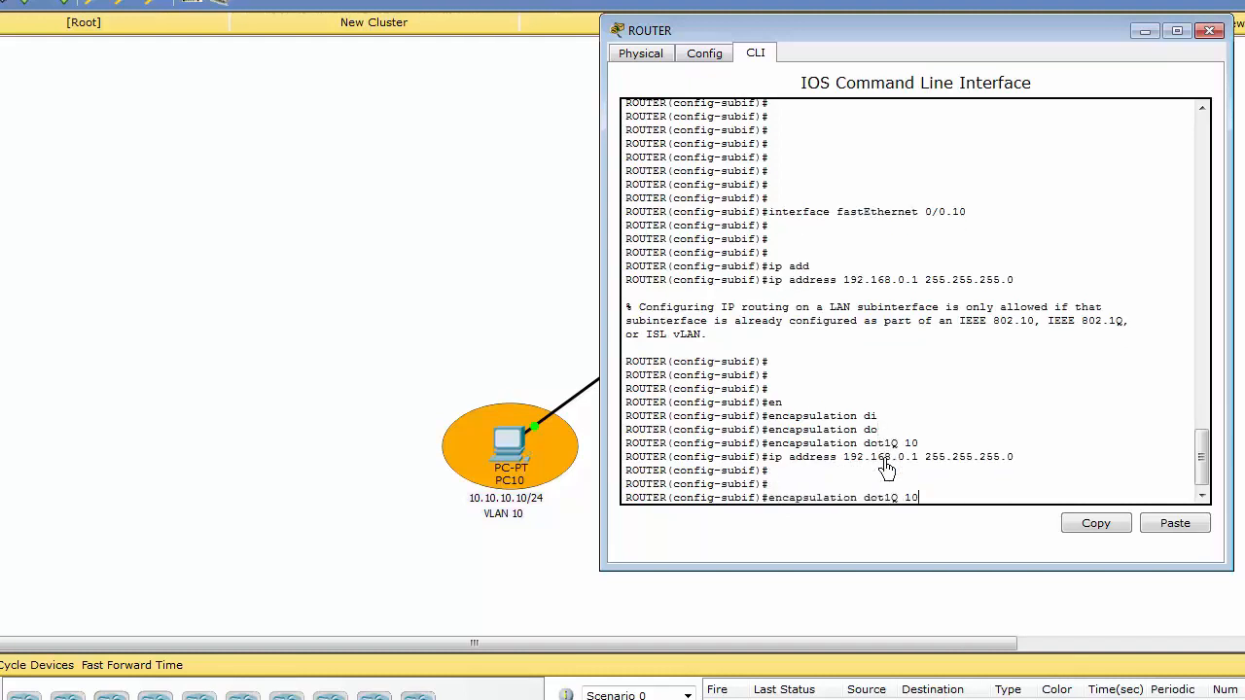
key("Down")
key("Up")
type("0")
key("Return")
key("Return")
key("Return")
Set the encapsulation of subinterface 0/0.20 to dot1Q 20.
key("Up")
key("Up")
key("Up")
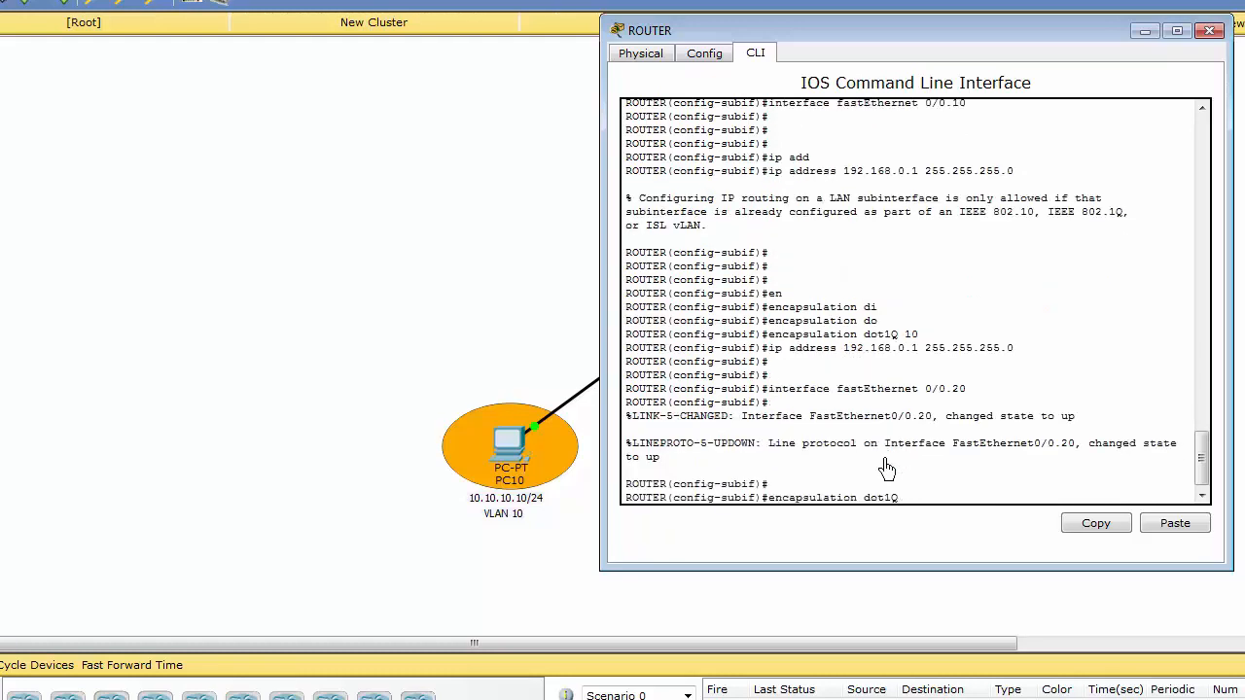
type("20")
key("Return")
key("Return")
key("Return")
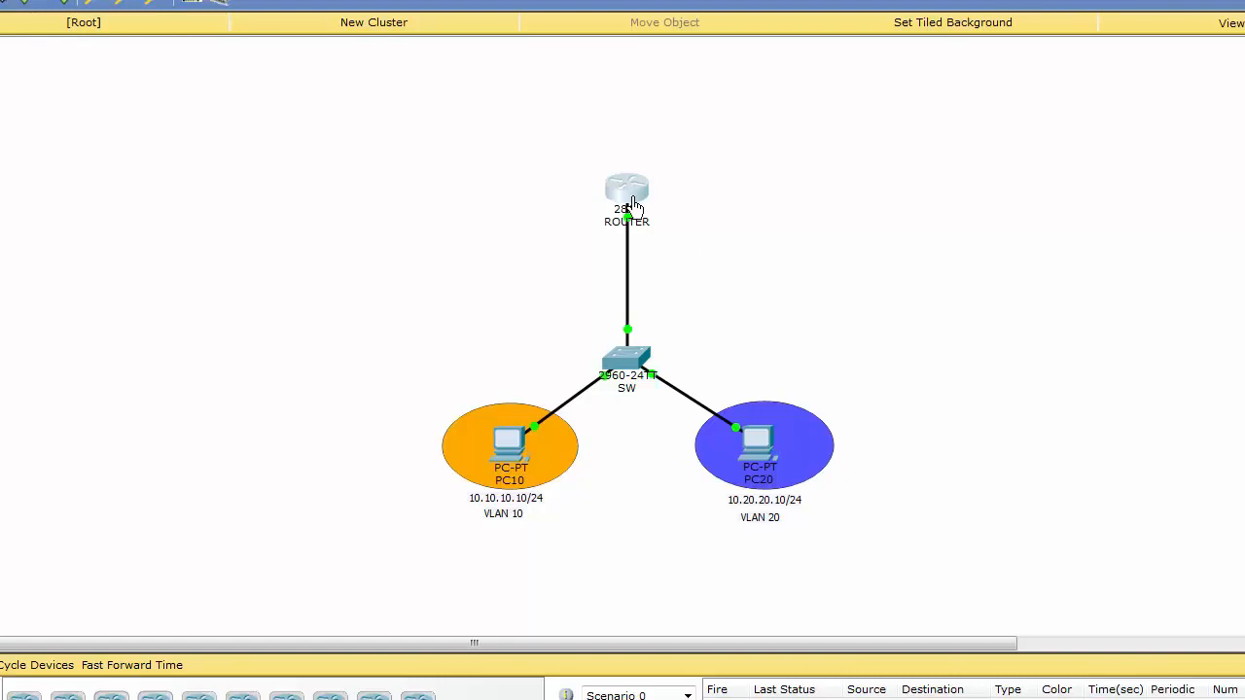
Assign IP address 192.168.1.1 255.255.255.0 to the router's subinterface 0/0.20.
left_click(632, 204)
key("Return")
key("Return")
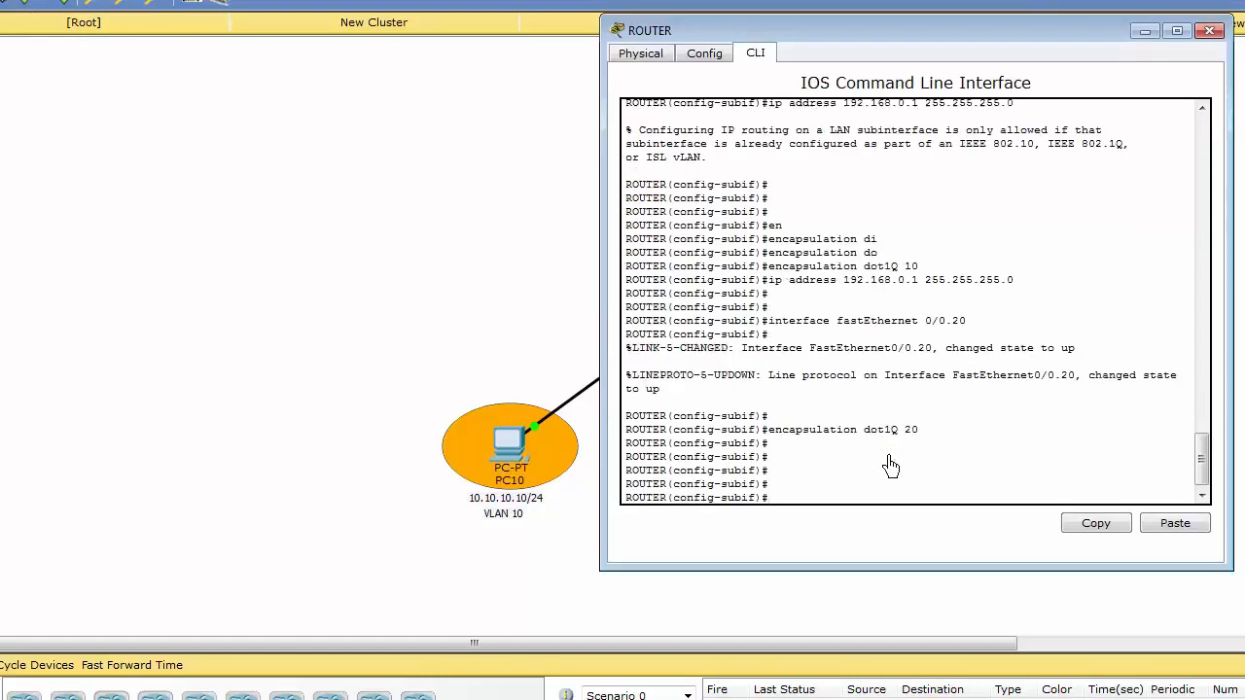
key("Up")
key("Up")
key("Up")
key("Delete")
type("1")
key("Return")
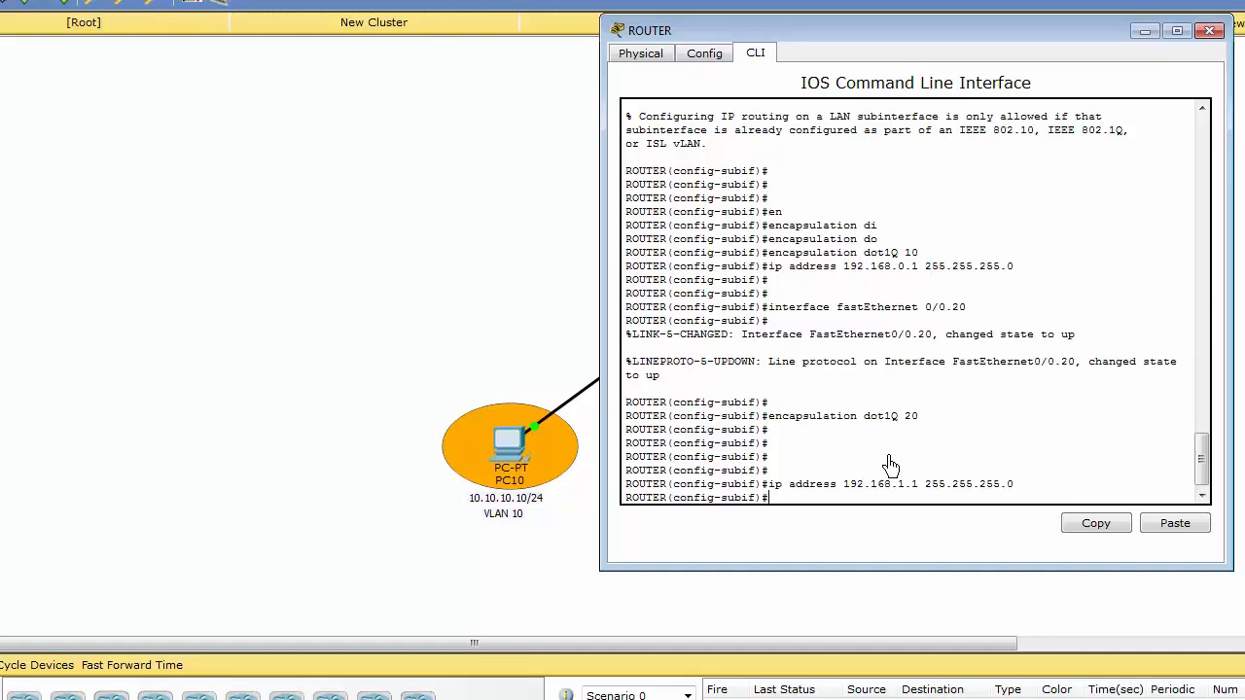
key("Return")
key("Return")
key("Return")
key("Return")
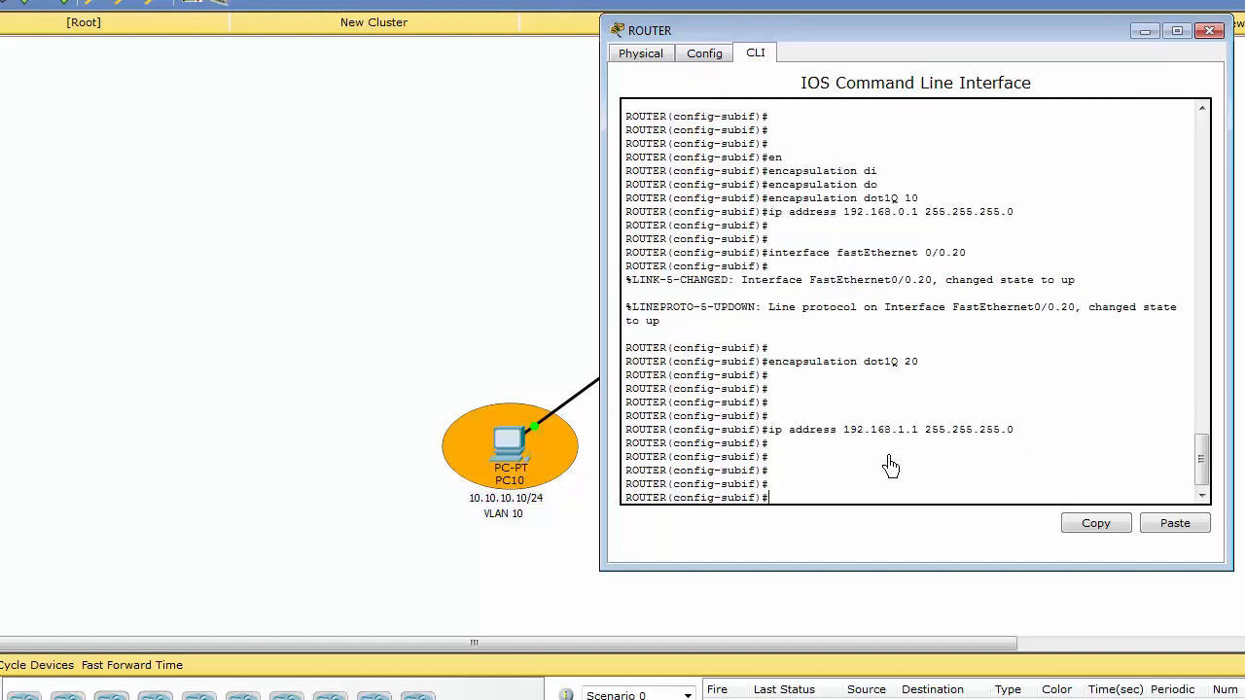
Leave the router's configuration mode and display its settings with show running-config.
key("ctrl+z")
key("Return")
key("Return")
key("Return")
key("Return")
key("Return")
key("Return")
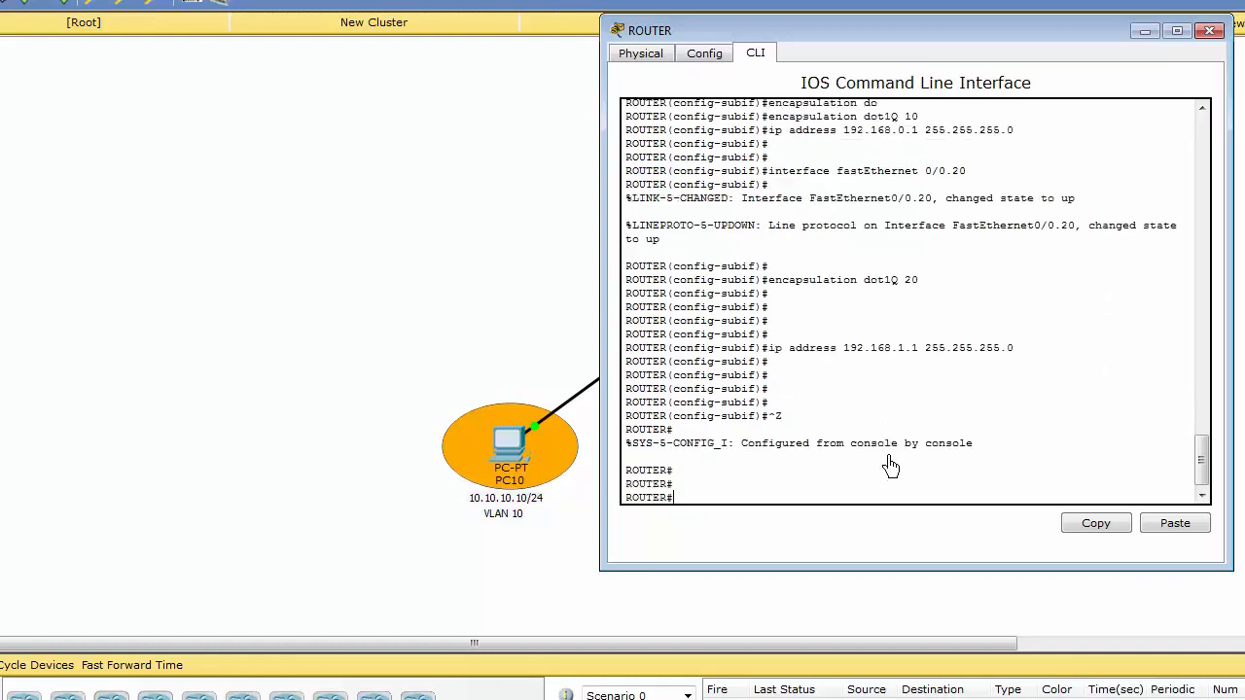
type("sh")
key("Tab")
type("run")
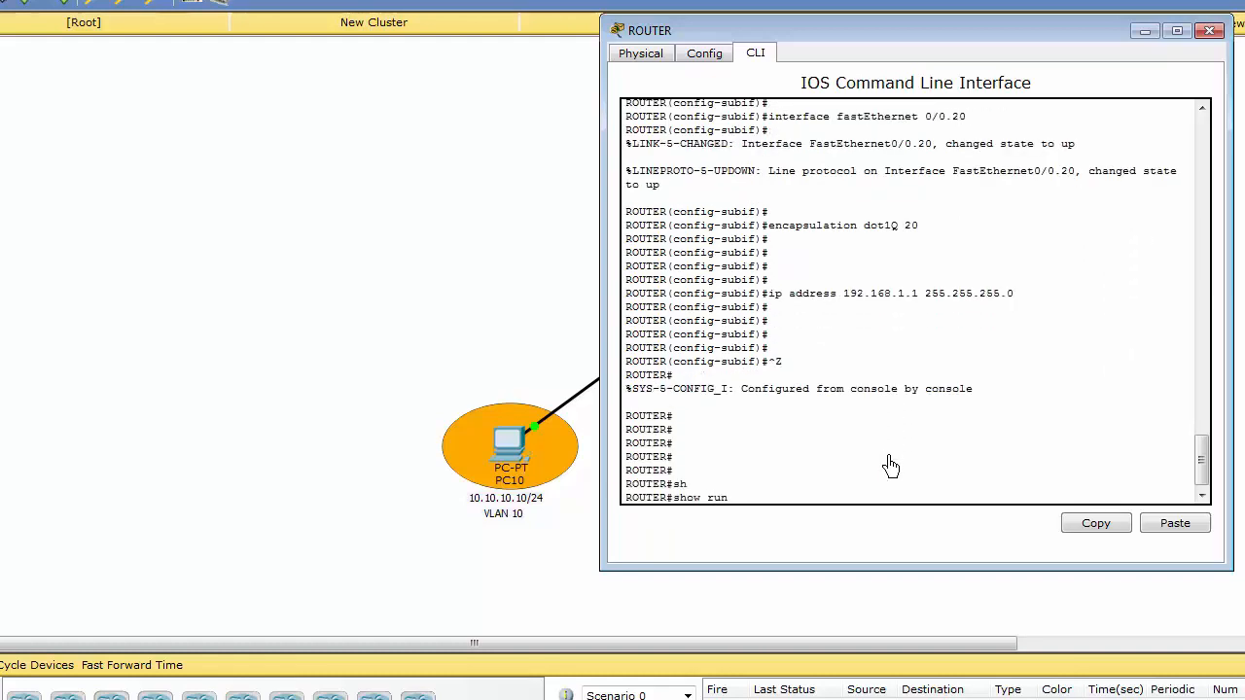
key("Tab")
key("Return")
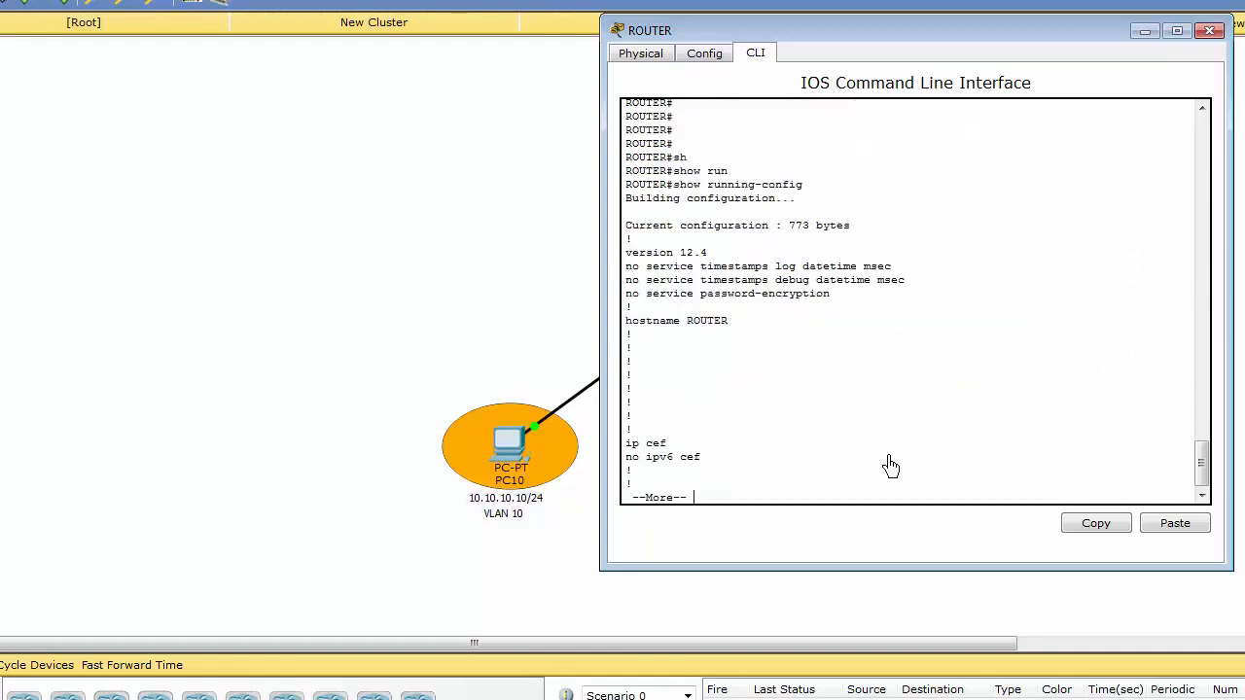
Page through the rest of the router's running configuration, examining the FastEthernet 0/0.10 and 0/0.20 subinterface entries.
key("Return")
key("Return")
key("Return")
key("Return")
key("Return")
key("Return")
key("Return")
key("Return")
key("Return")
key("Return")
key("Return")
key("Return")
key("Return")
key("Return")
key("Return")
key("Return")
key("Return")
key("Return")
key("Return")
key("Return")
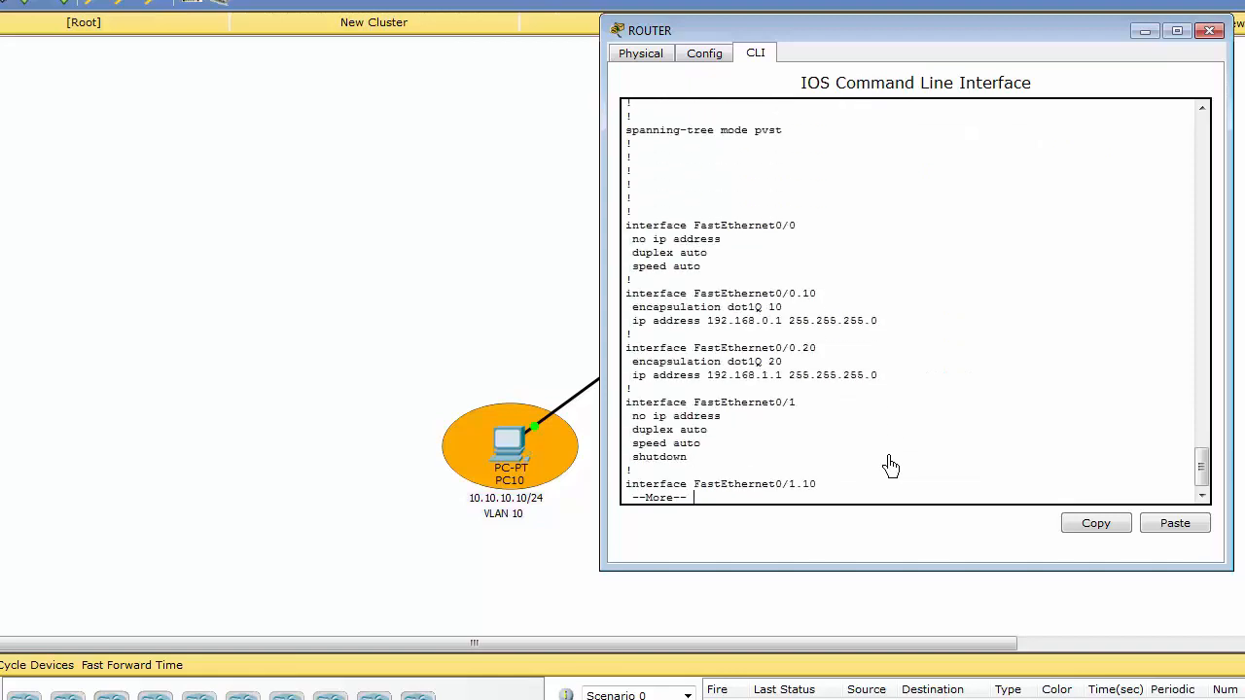
key("Return")
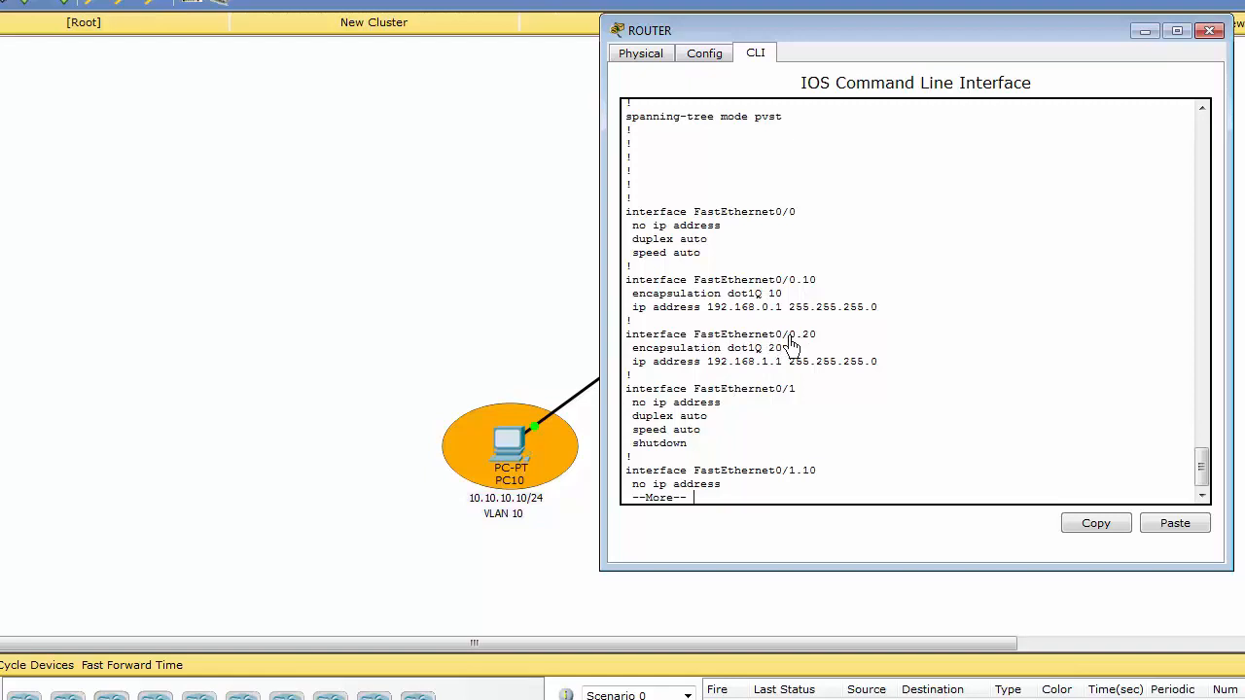
key("Return")
key("Return")
key("Return")
key("Return")
key("Return")
key("Return")
key("Return")
key("Return")
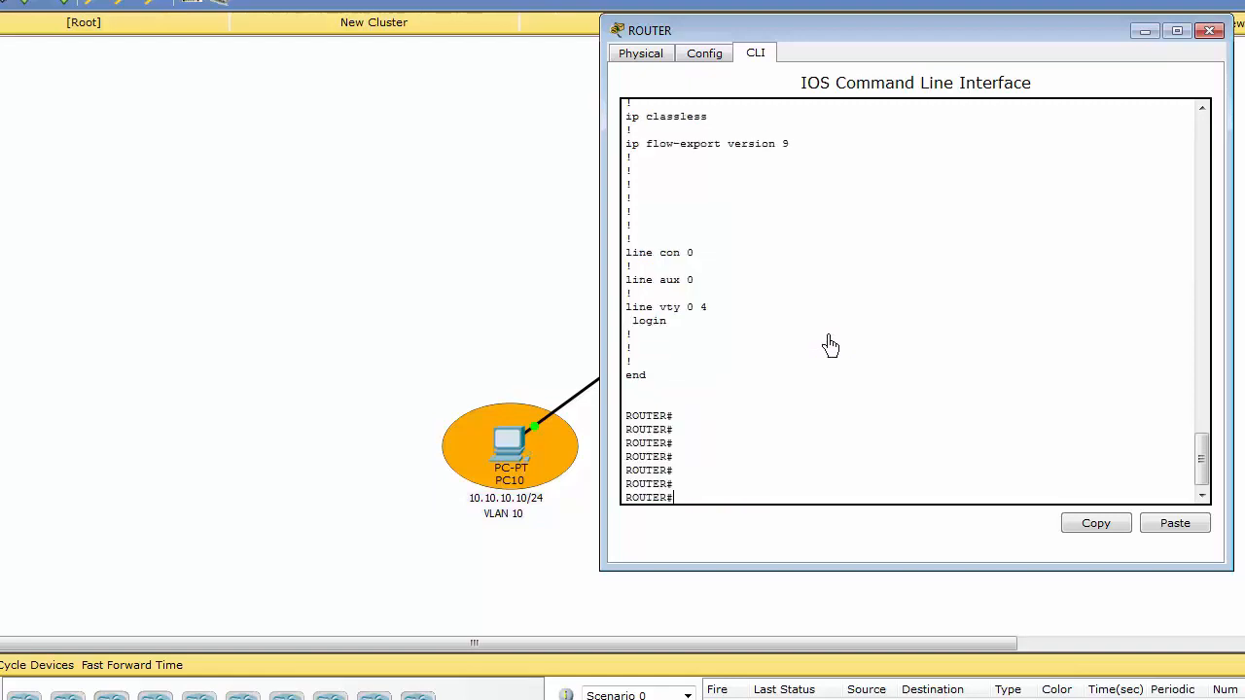
key("Return")
key("Return")
key("Return")
key("Return")
key("Return")
key("Return")
key("Return")
key("Return")
key("Return")
key("Return")
key("Return")
key("Return")
key("Return")
key("Return")
key("Return")
key("Return")
key("Return")
key("Return")
key("Return")
key("Return")
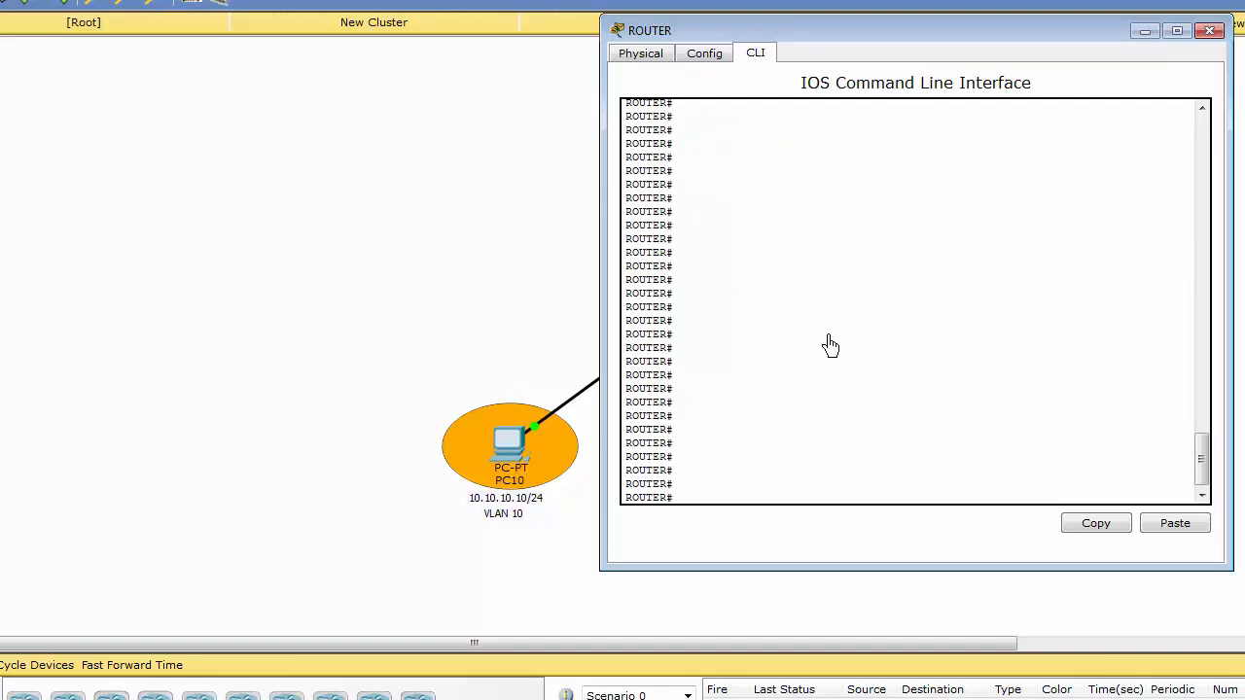
Display the router's routing table with show ip route.
type("sh")
key("Tab")
type("ip rou")
key("Tab")
key("Return")
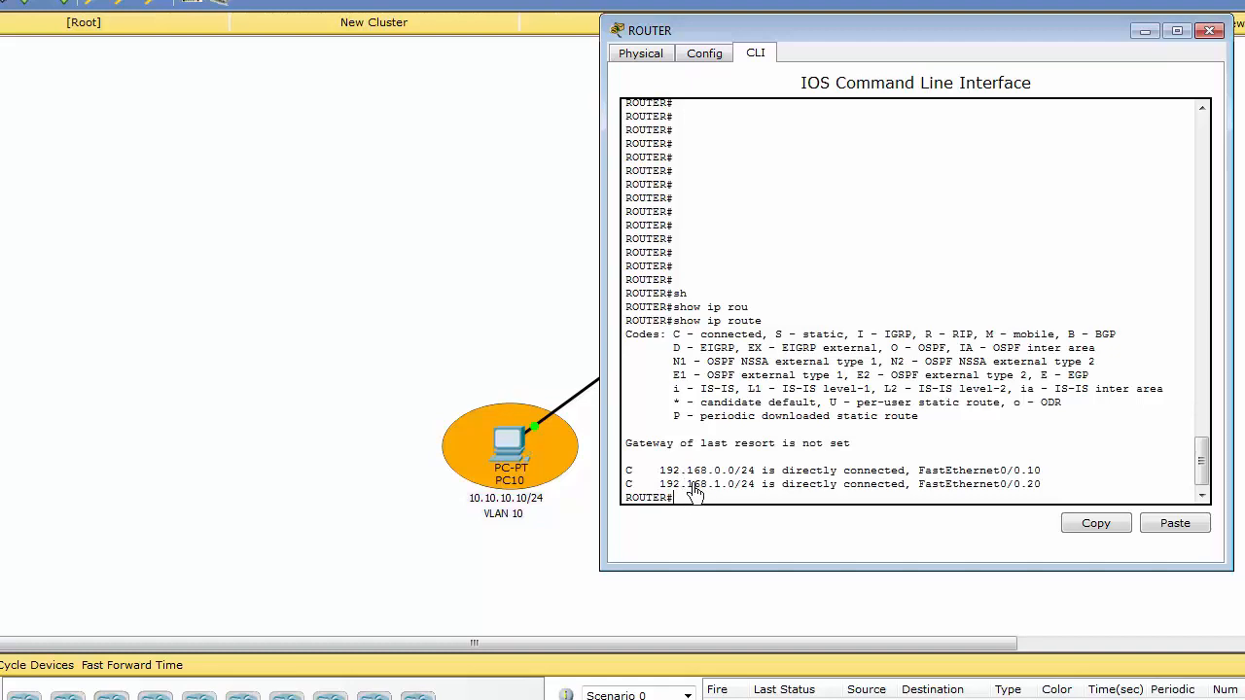
Examine the connected routes and their FastEthernet subinterfaces in the routing table, and minimize the router window.
left_click_drag(625, 486, 628, 488)
left_click(701, 474)
left_click_drag(920, 473, 1044, 474)
left_click(947, 490)
left_click_drag(918, 485, 1043, 486)
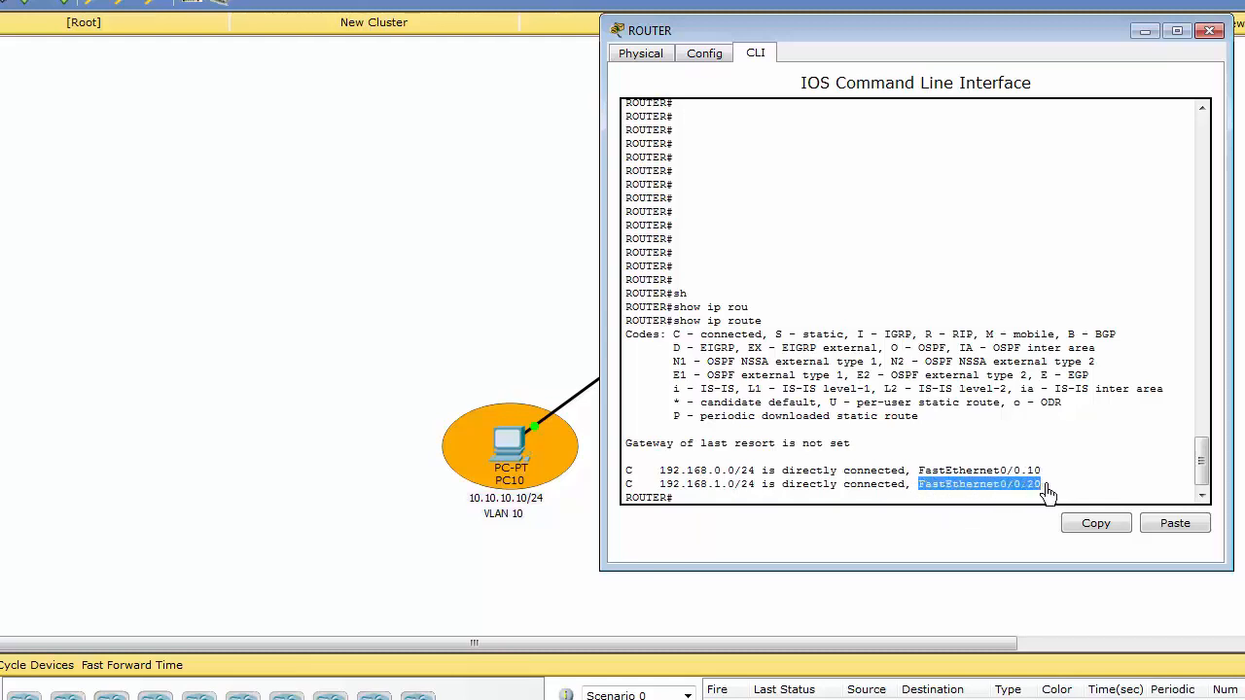
left_click(897, 474)
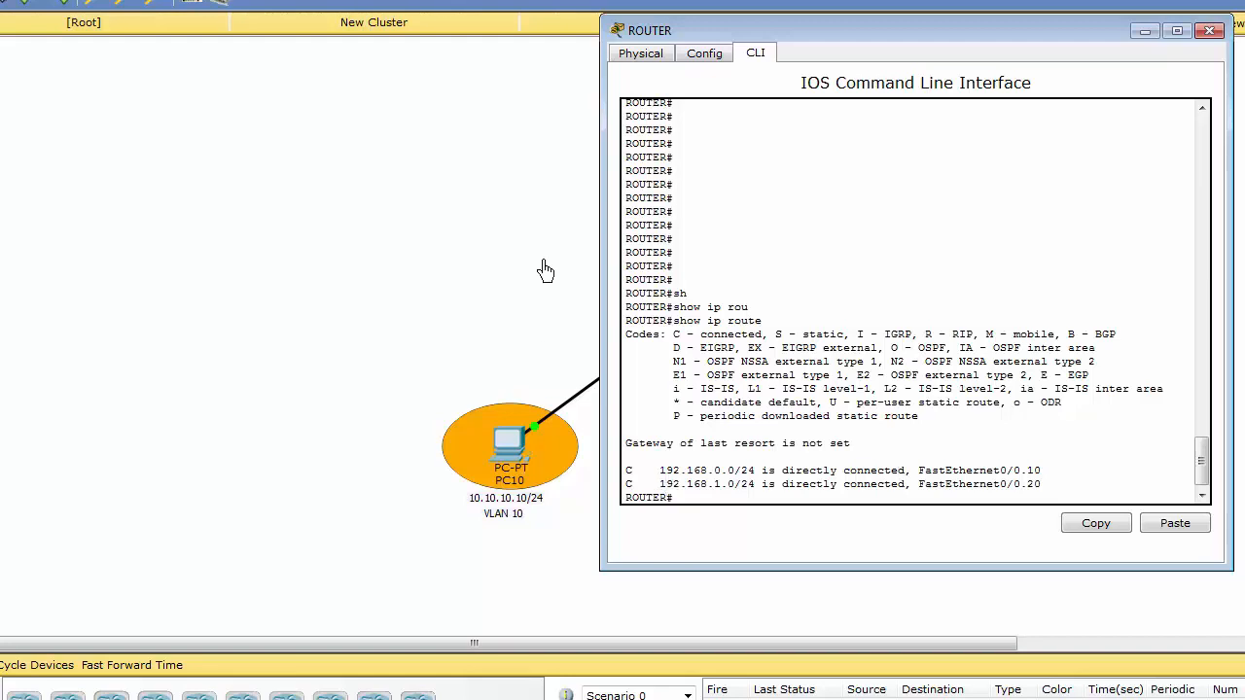
left_click(1145, 32)
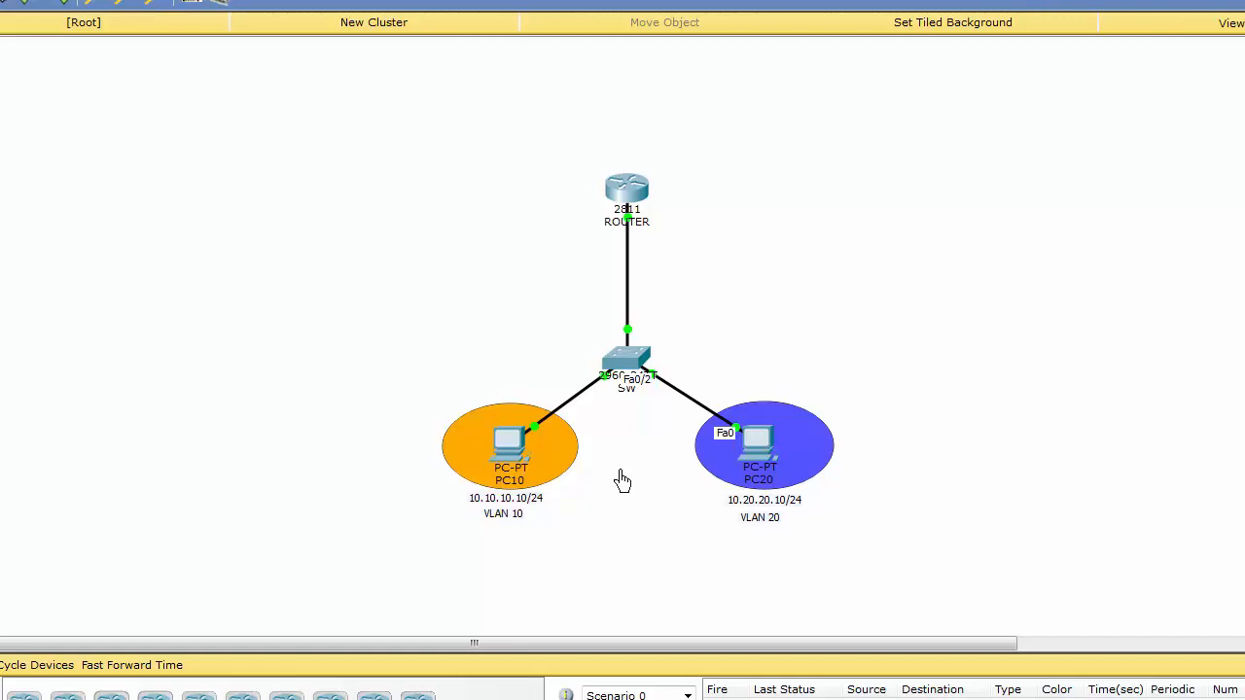
Open PC10's IP configuration and set its static IP address to 192.168.0.10.
mouse_move(513, 436)
left_click(514, 448)
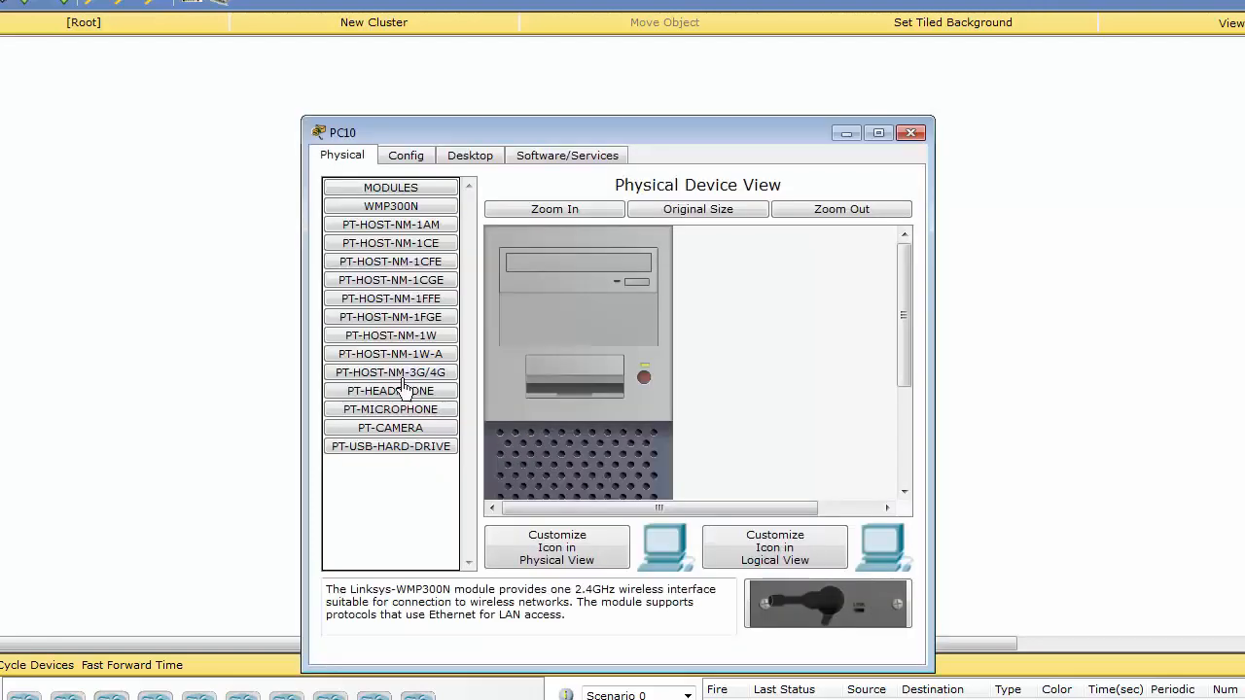
left_click(418, 155)
left_click_drag(598, 136, 900, 75)
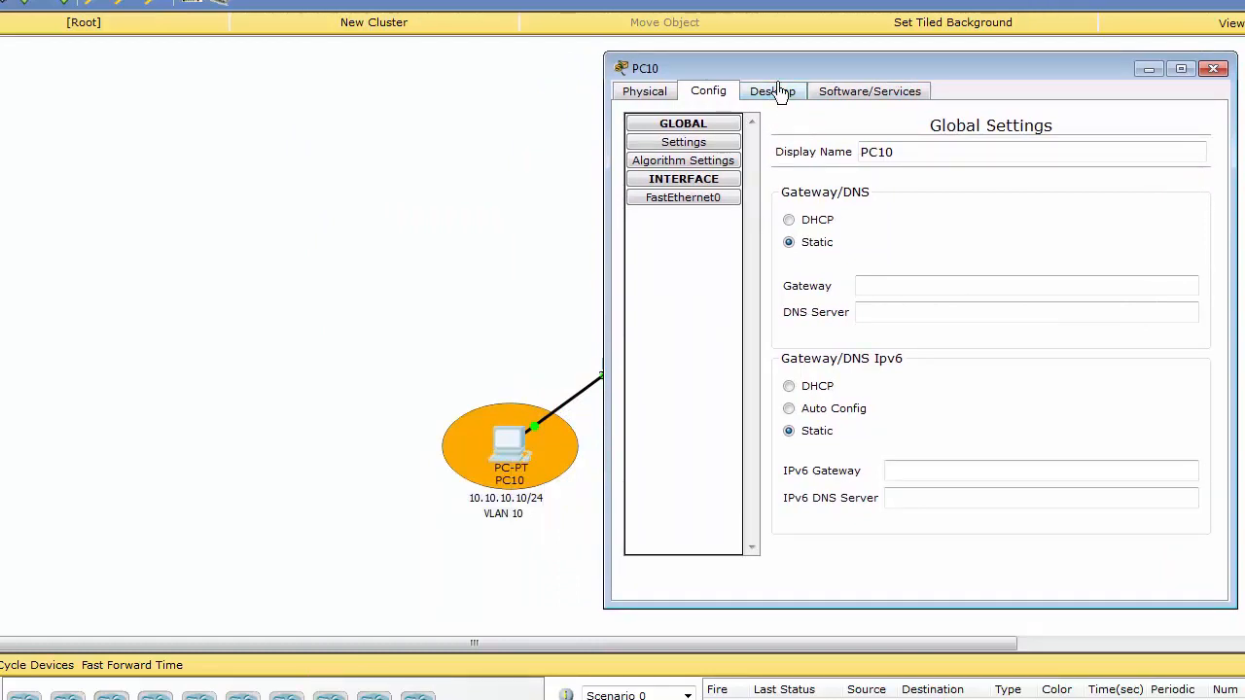
left_click(784, 91)
left_click(700, 168)
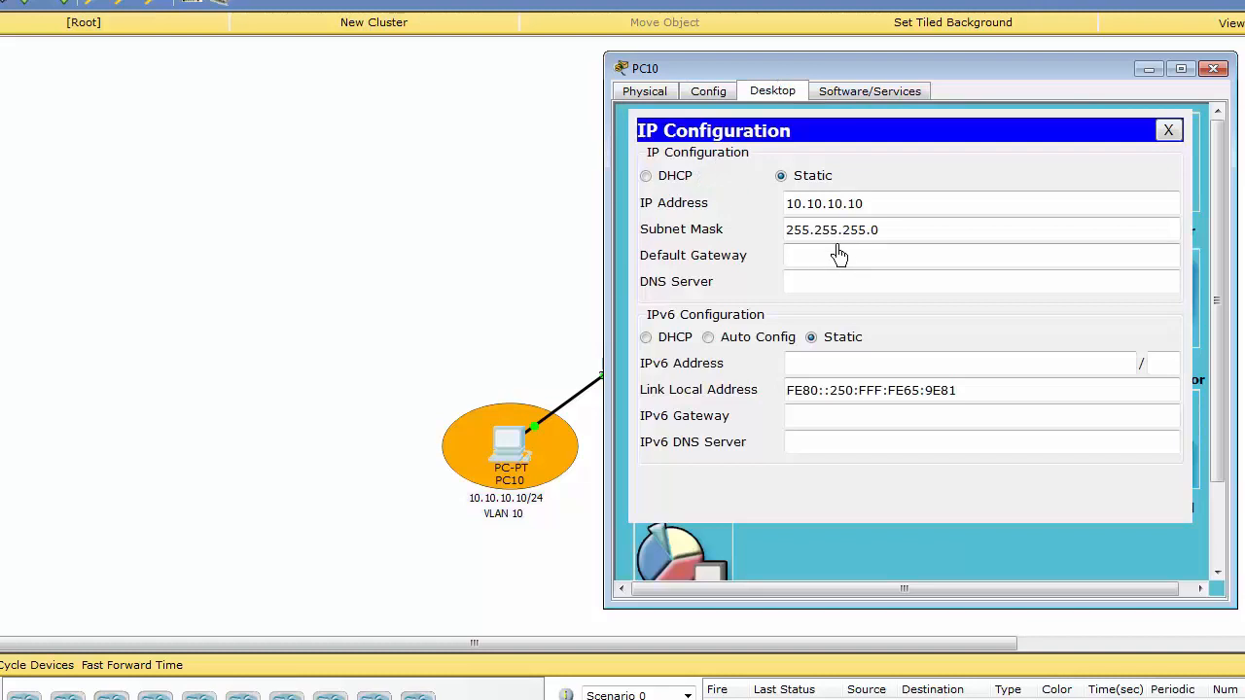
left_click(861, 206)
left_click_drag(861, 208, 766, 208)
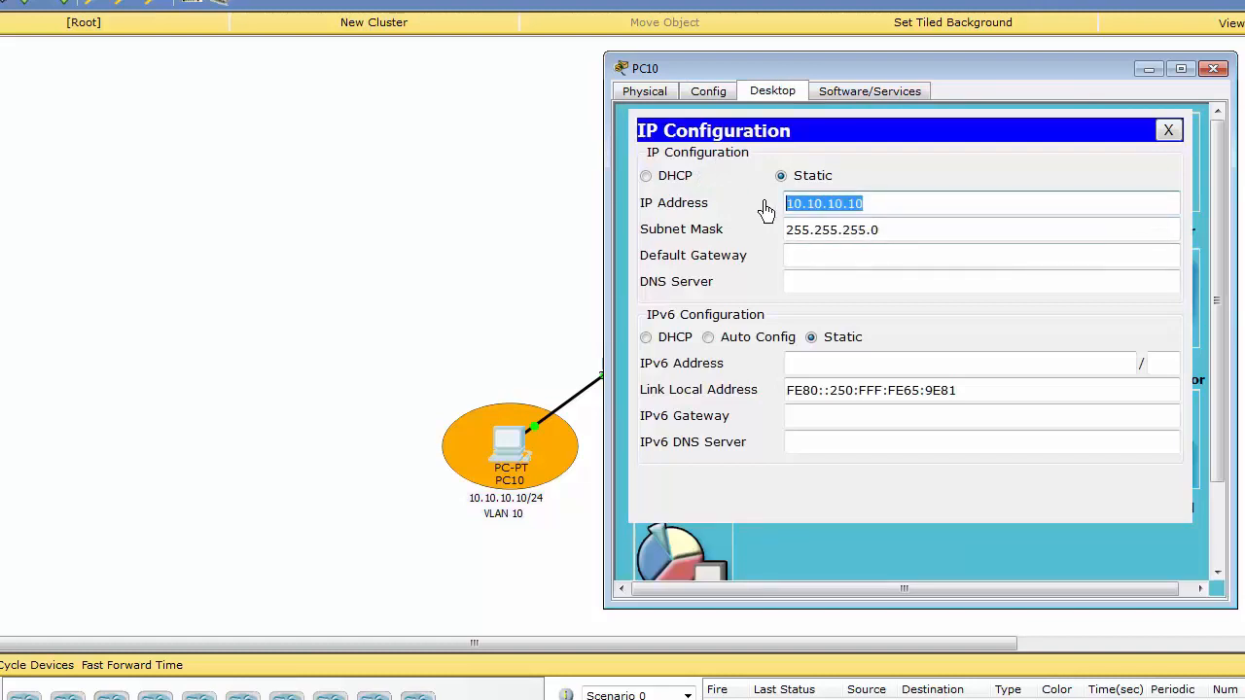
type("192.168.")
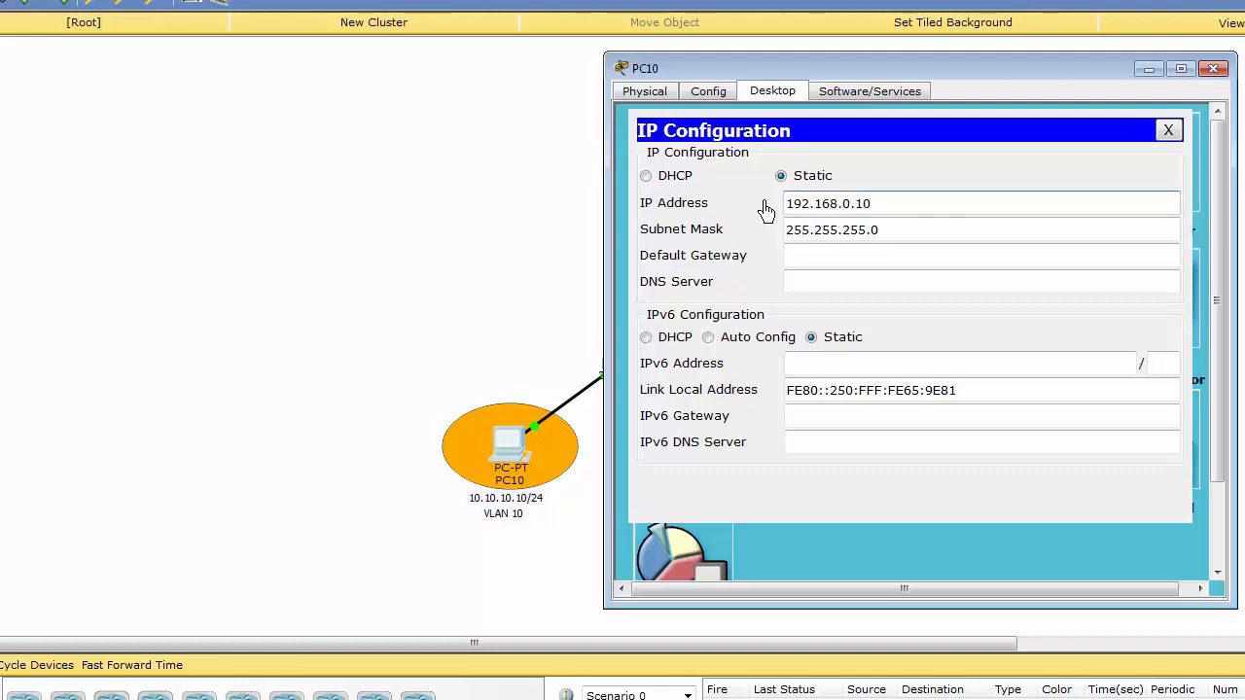
Set PC10's default gateway to 192.168.0.1 and close its window.
left_click(815, 259)
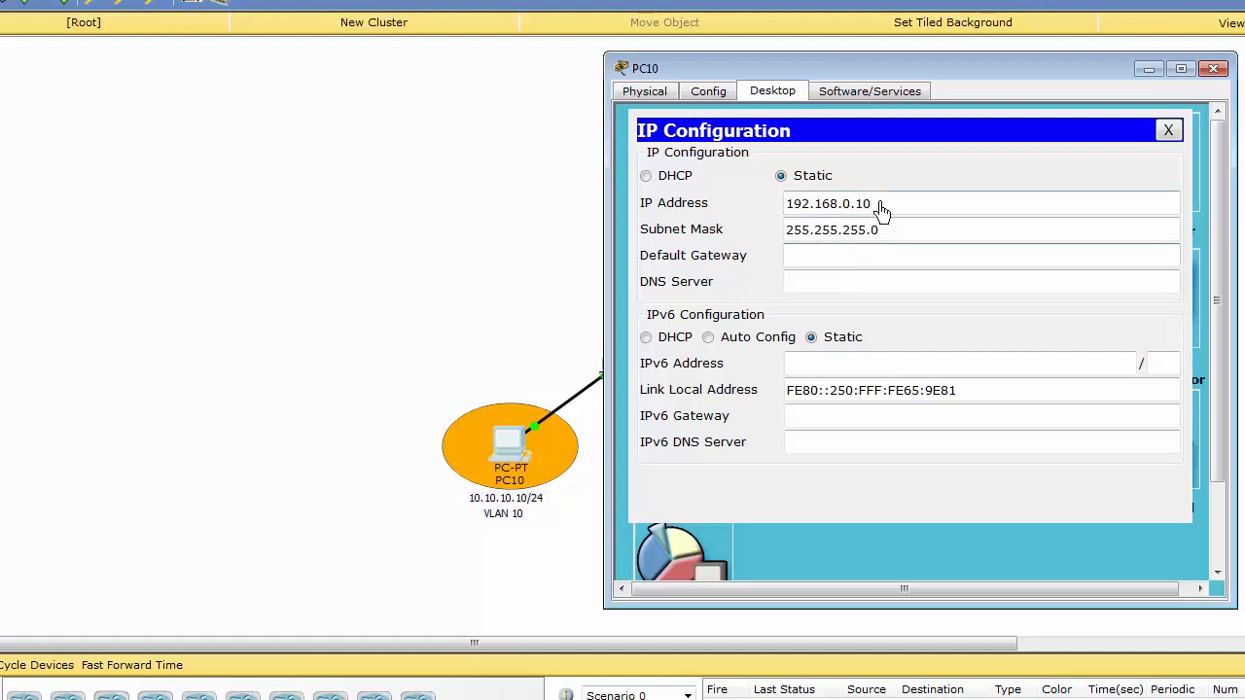
left_click_drag(880, 209, 778, 208)
right_click(819, 214)
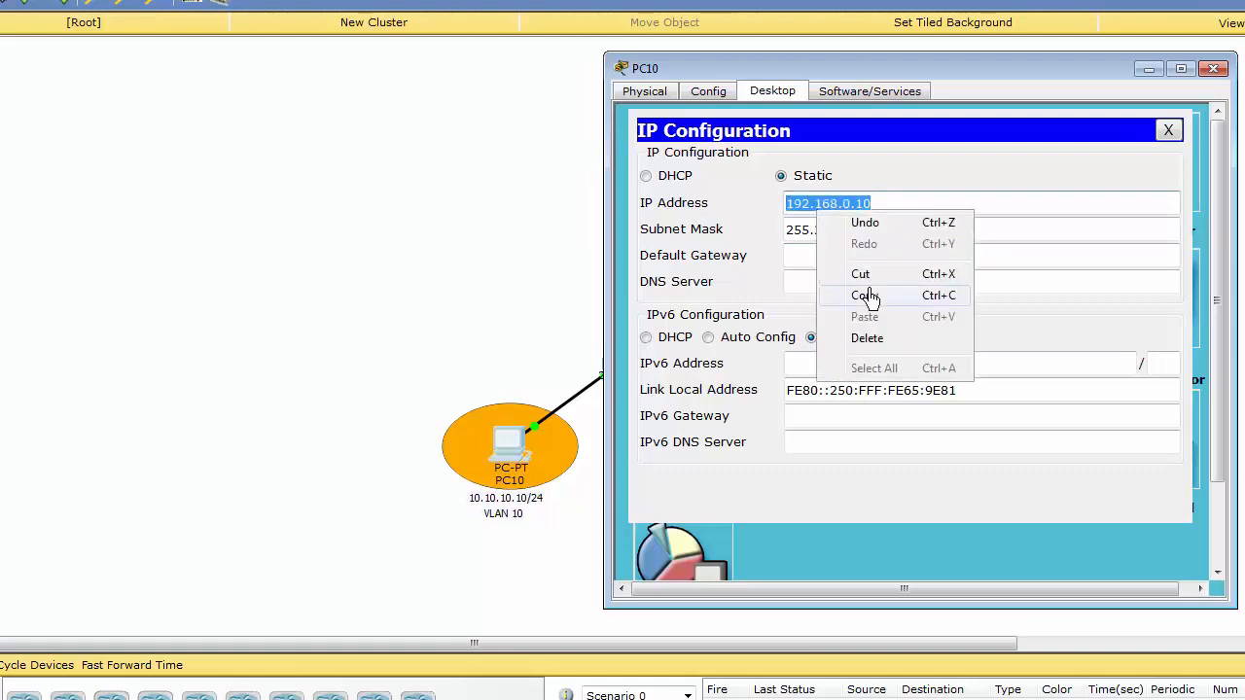
left_click(866, 296)
left_click(819, 259)
key("ctrl+v")
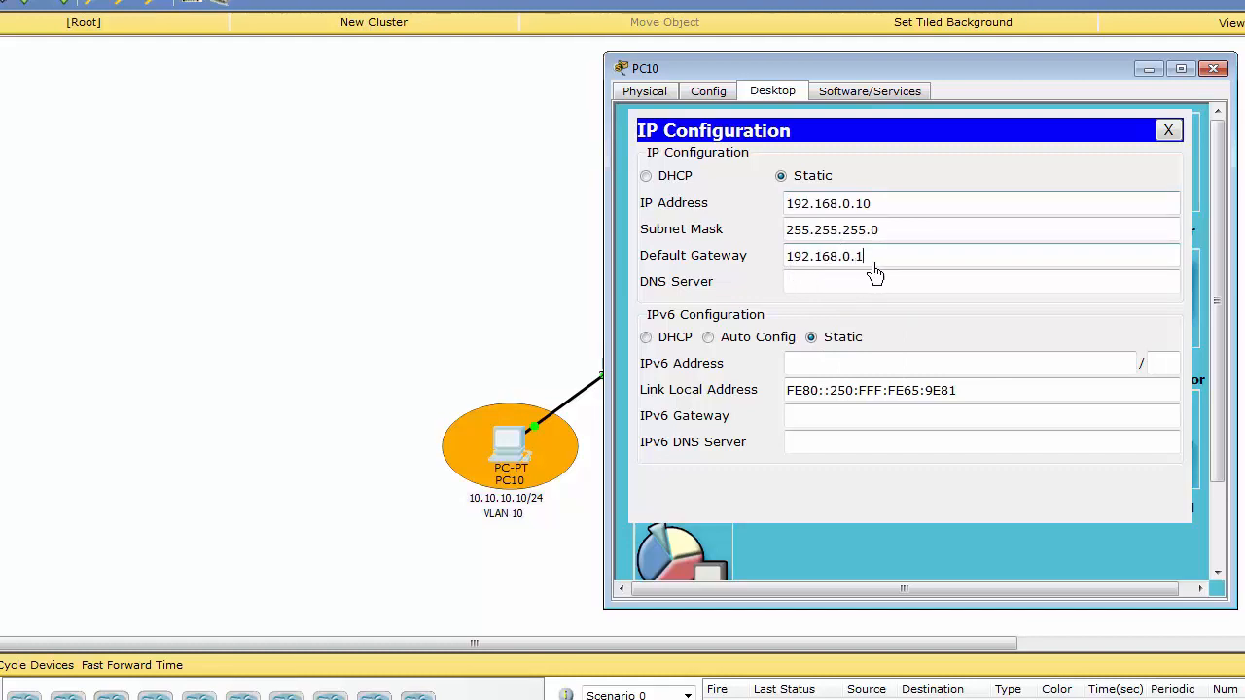
left_click(1168, 130)
left_click(1214, 68)
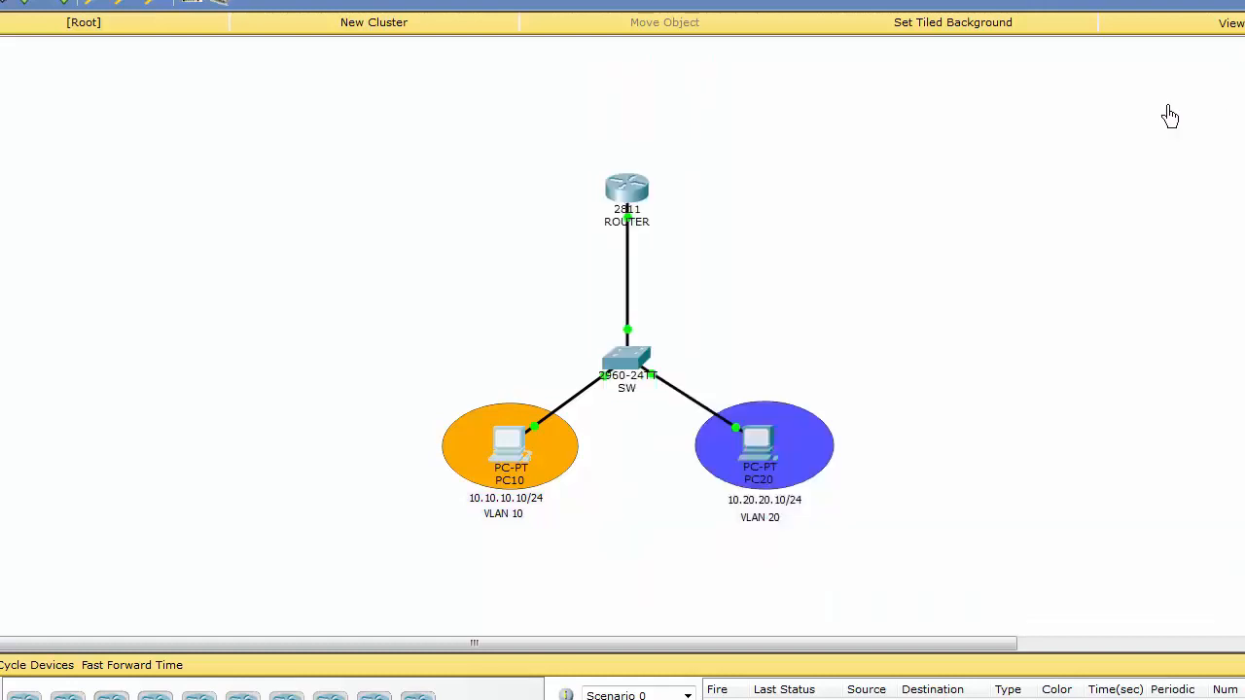
Open PC20's IP configuration and set its static IP address to 192.168.1.20.
left_click(756, 443)
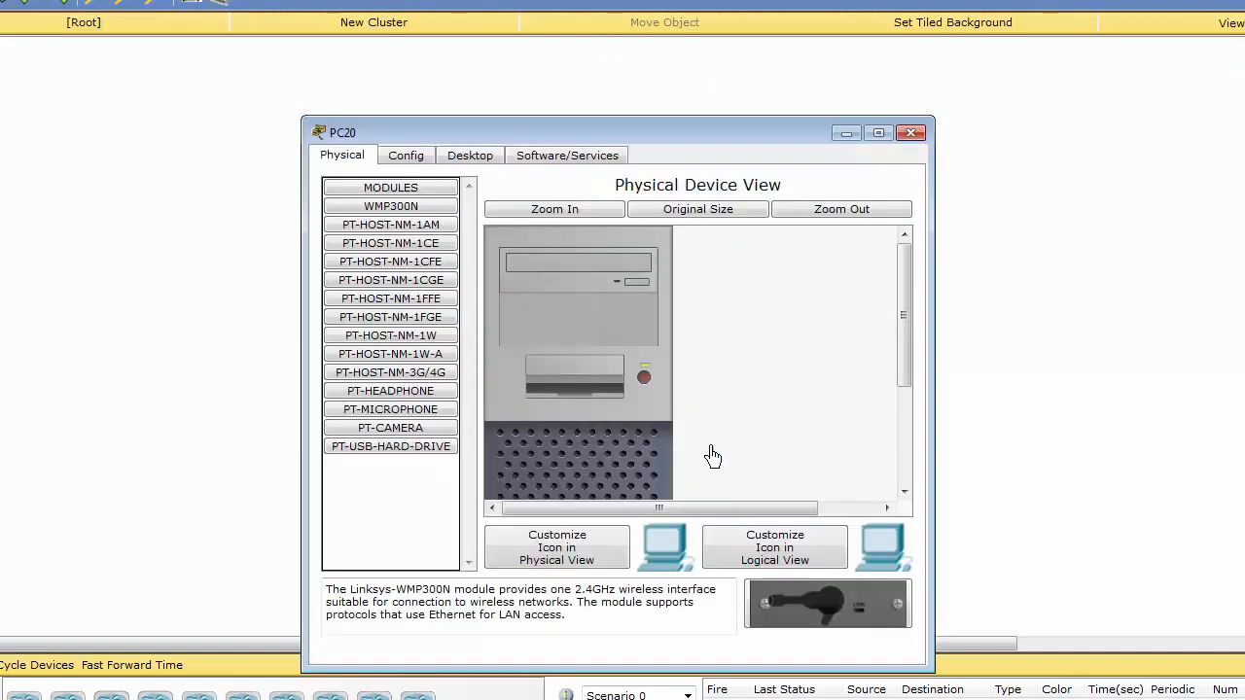
left_click_drag(650, 139, 948, 38)
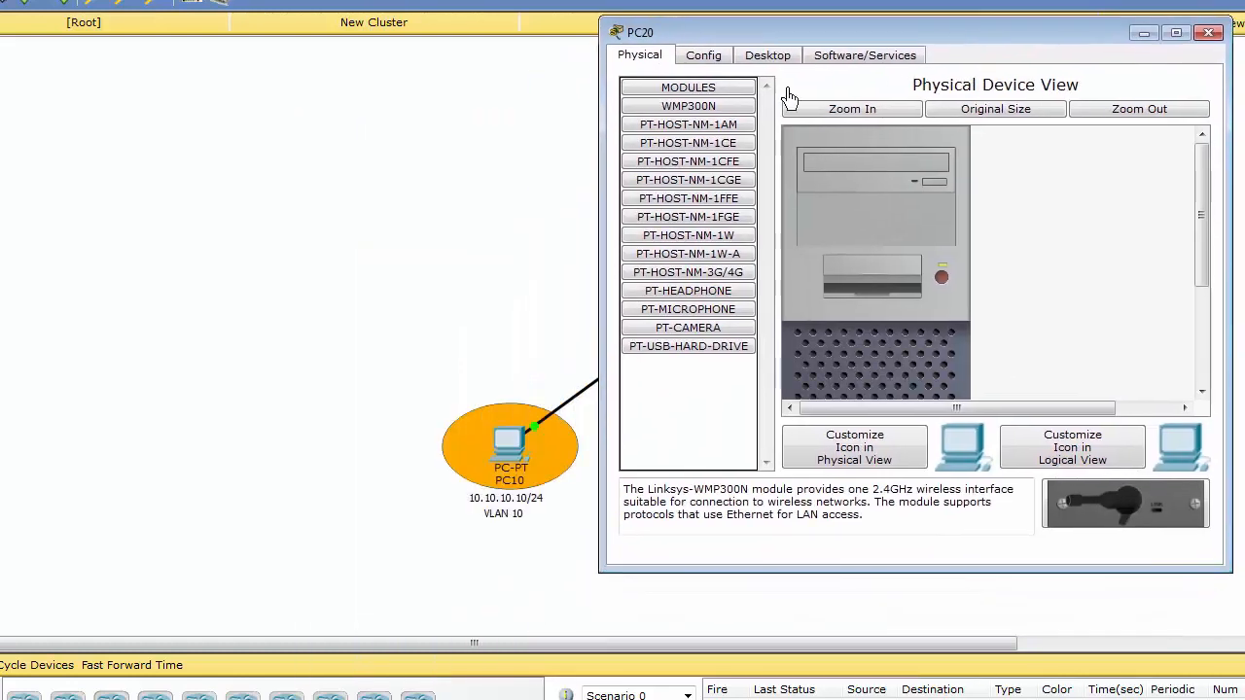
left_click(755, 57)
left_click(644, 136)
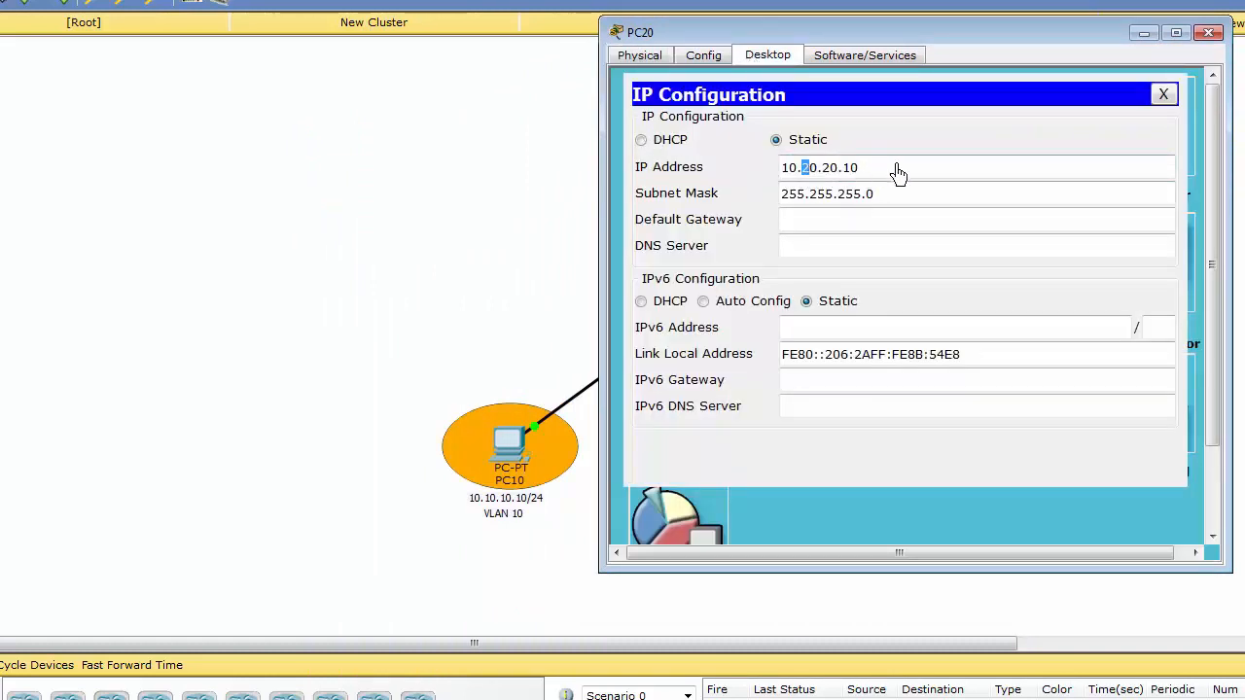
left_click_drag(898, 172, 710, 176)
type("19")
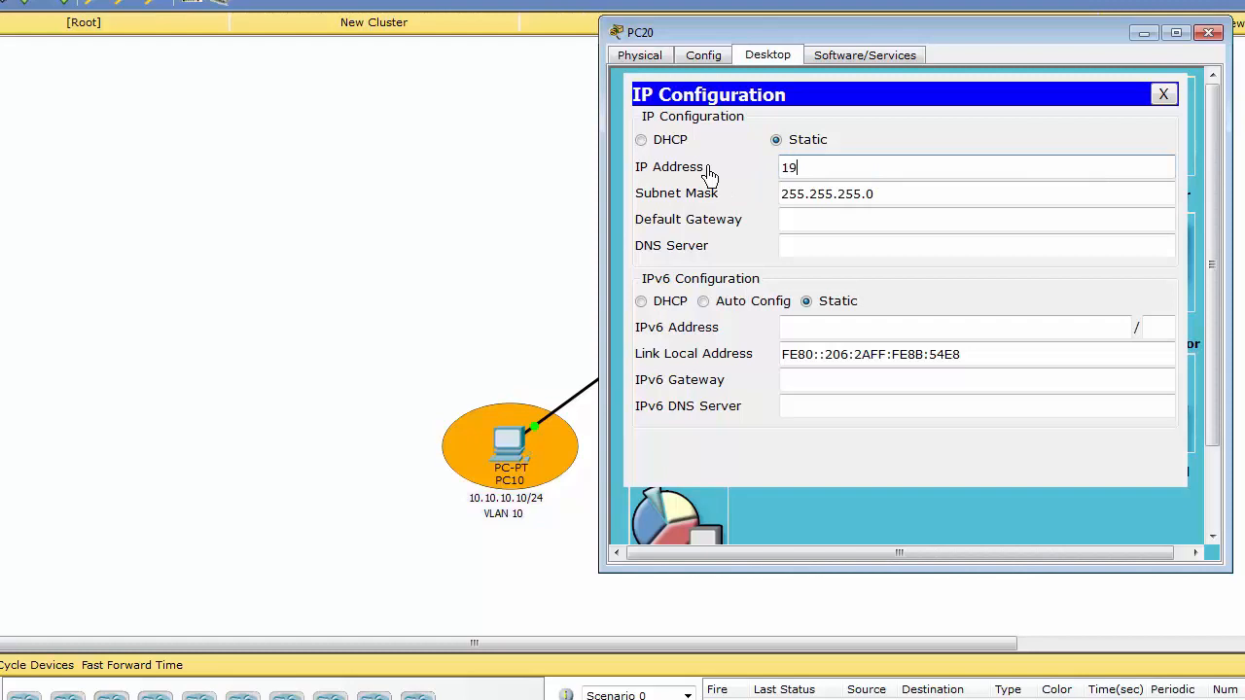
type("2.")
Set PC20's default gateway to 192.168.1.1 and close its window.
left_click_drag(879, 166, 784, 171)
right_click(788, 171)
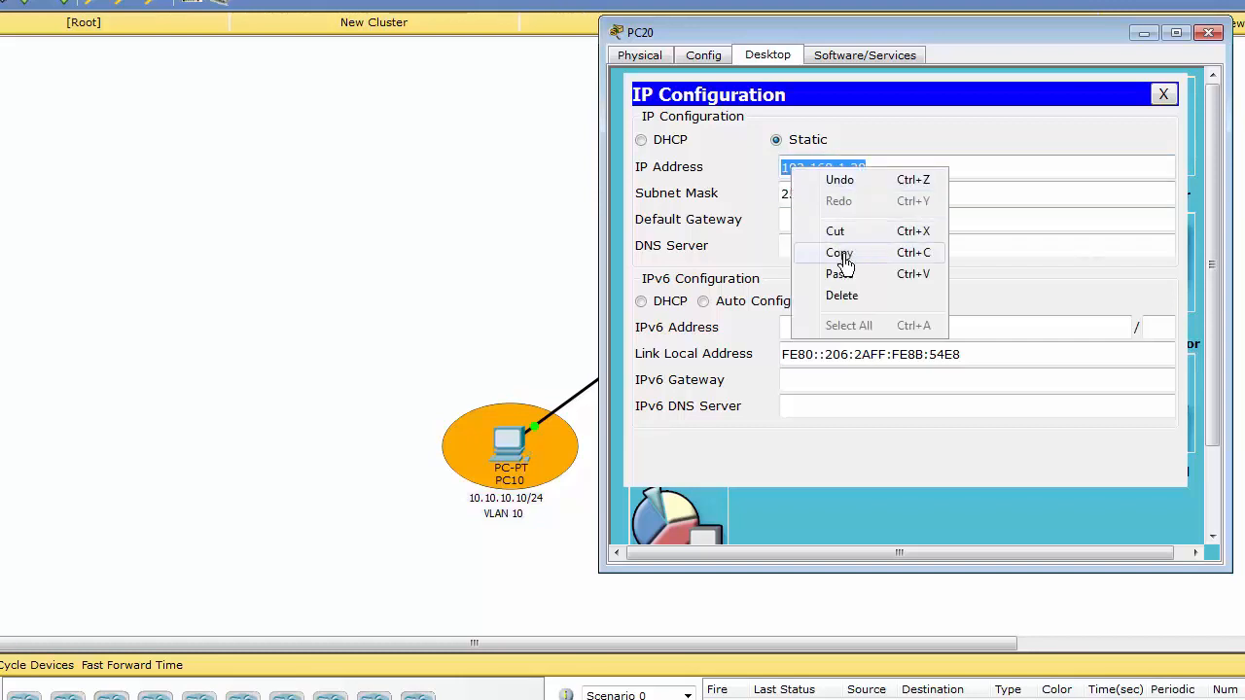
left_click(807, 255)
left_click(819, 224)
key("ctrl+v")
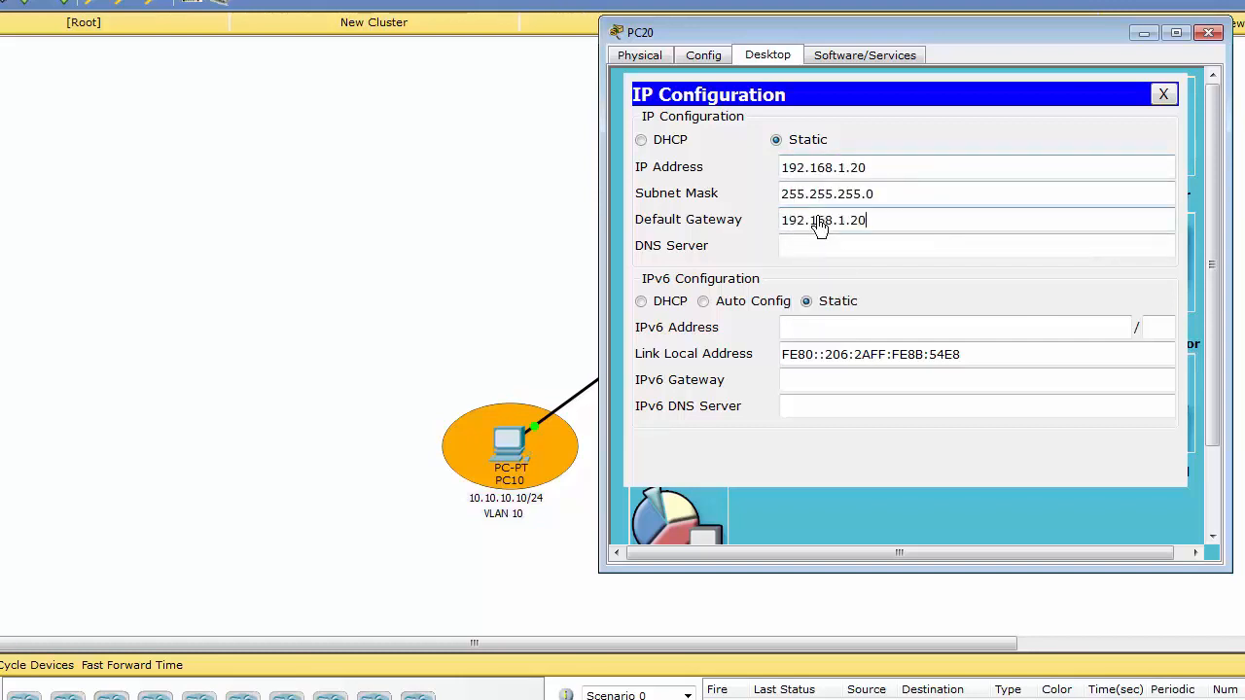
key("BackSpace")
key("BackSpace")
type("1")
left_click(1162, 96)
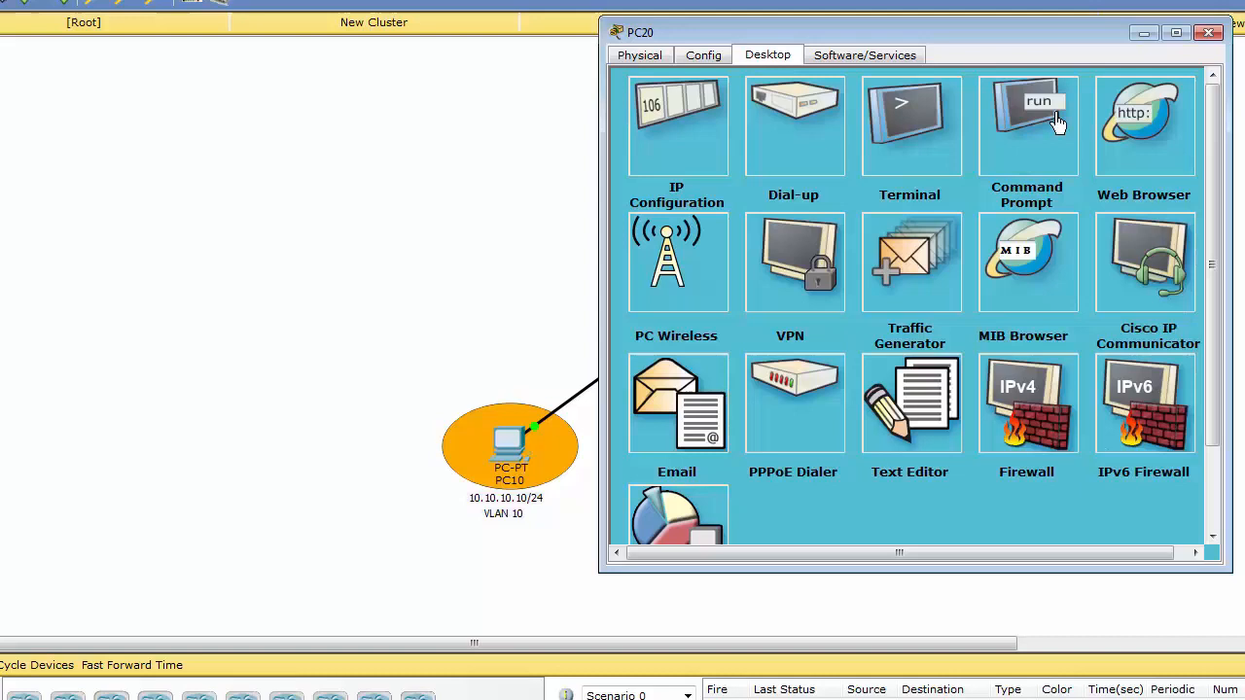
left_click(1210, 34)
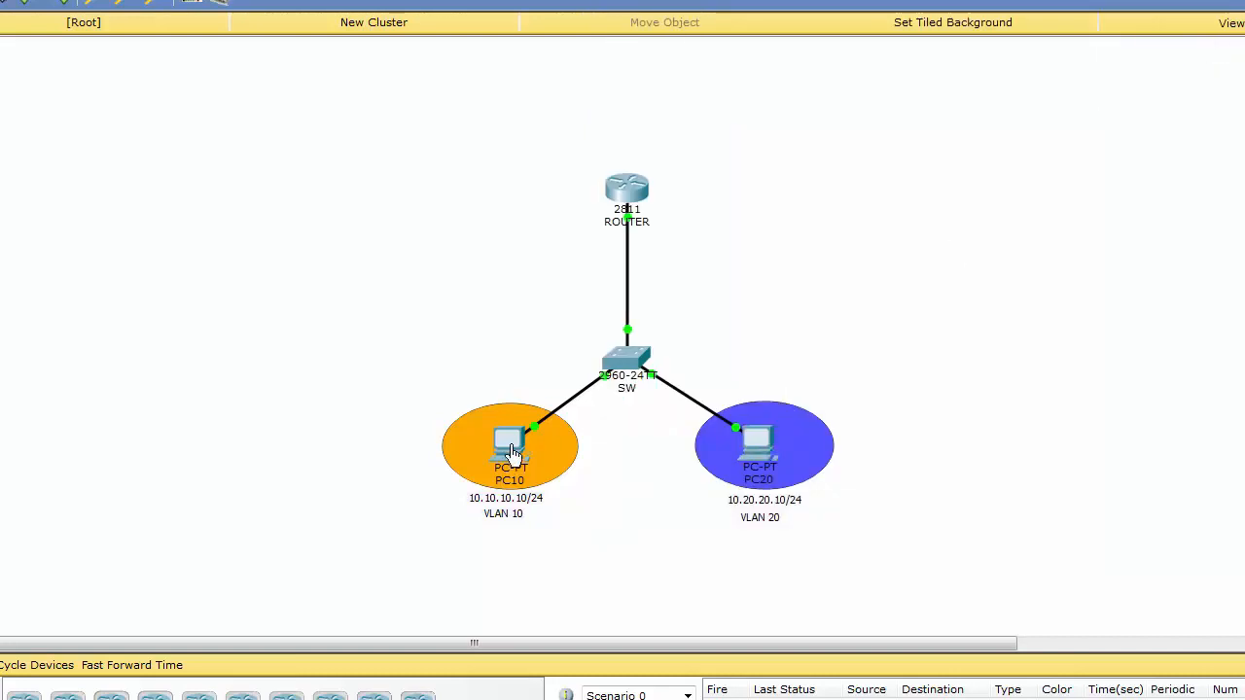
Display PC10's IP settings by running ipconfig in its command prompt.
left_click(512, 452)
left_click_drag(667, 133, 982, 55)
left_click(829, 183)
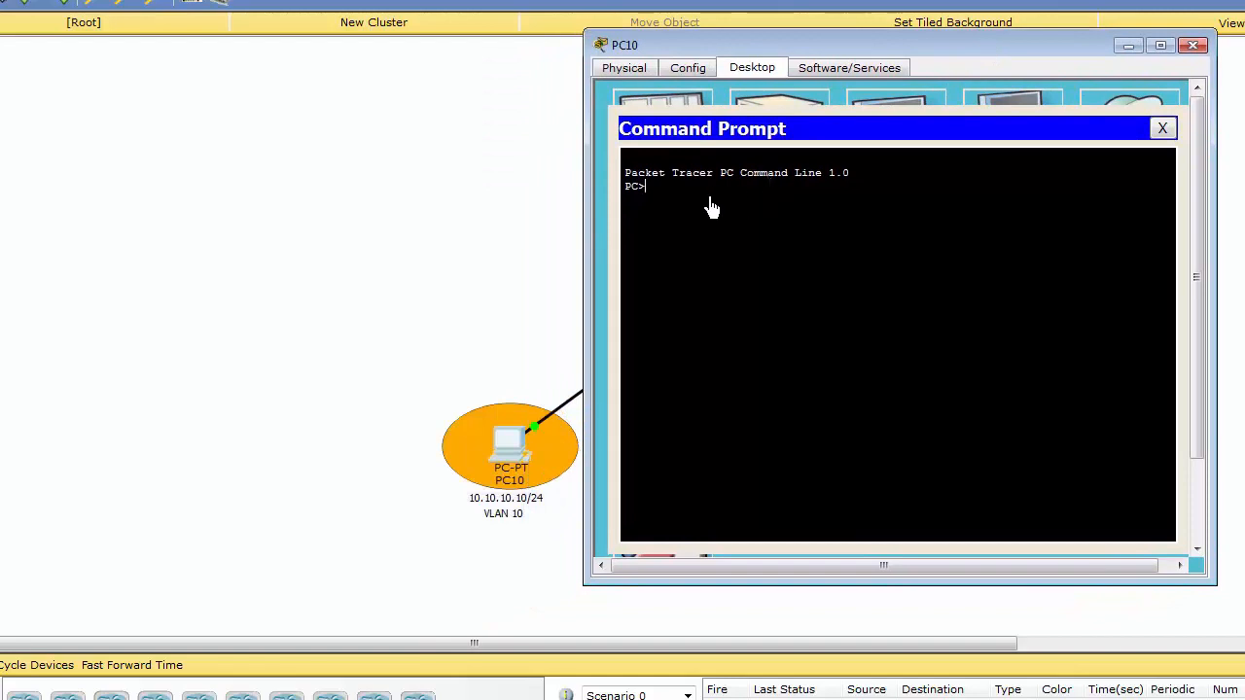
type("ipconfig")
key("Return")
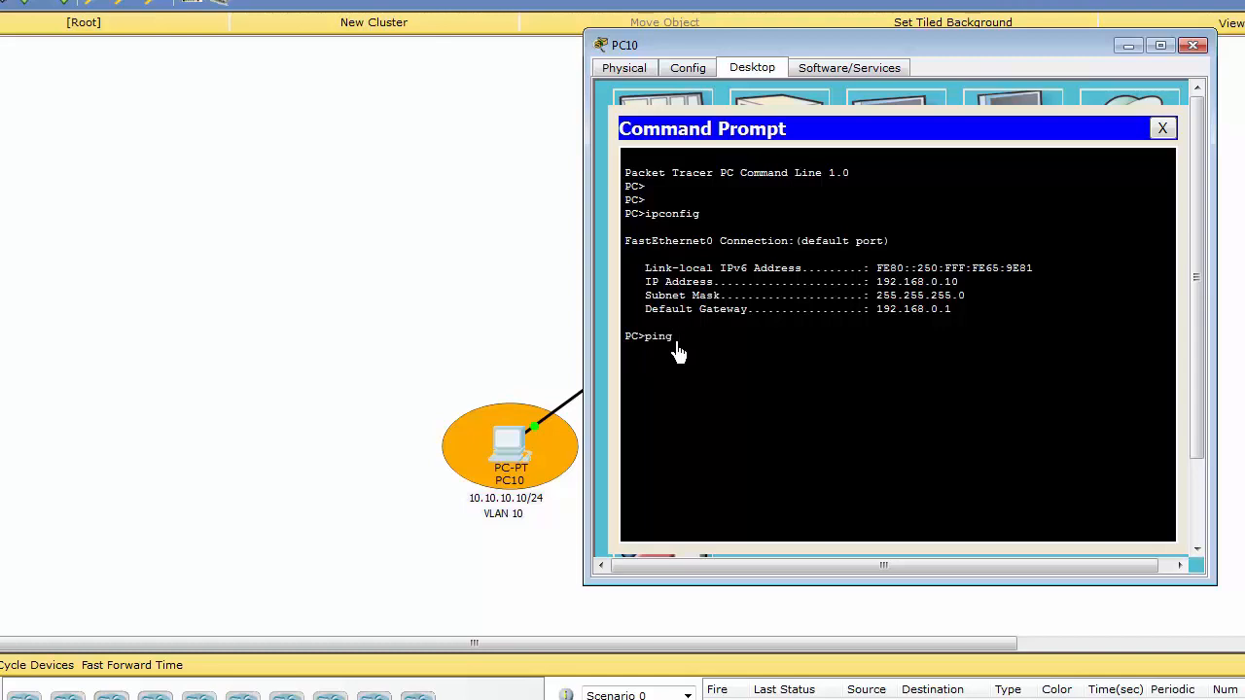
Ping PC20 at 192.168.1.20 from PC10, and put away PC10's command prompt and window.
type("168.1.20")
key("Return")
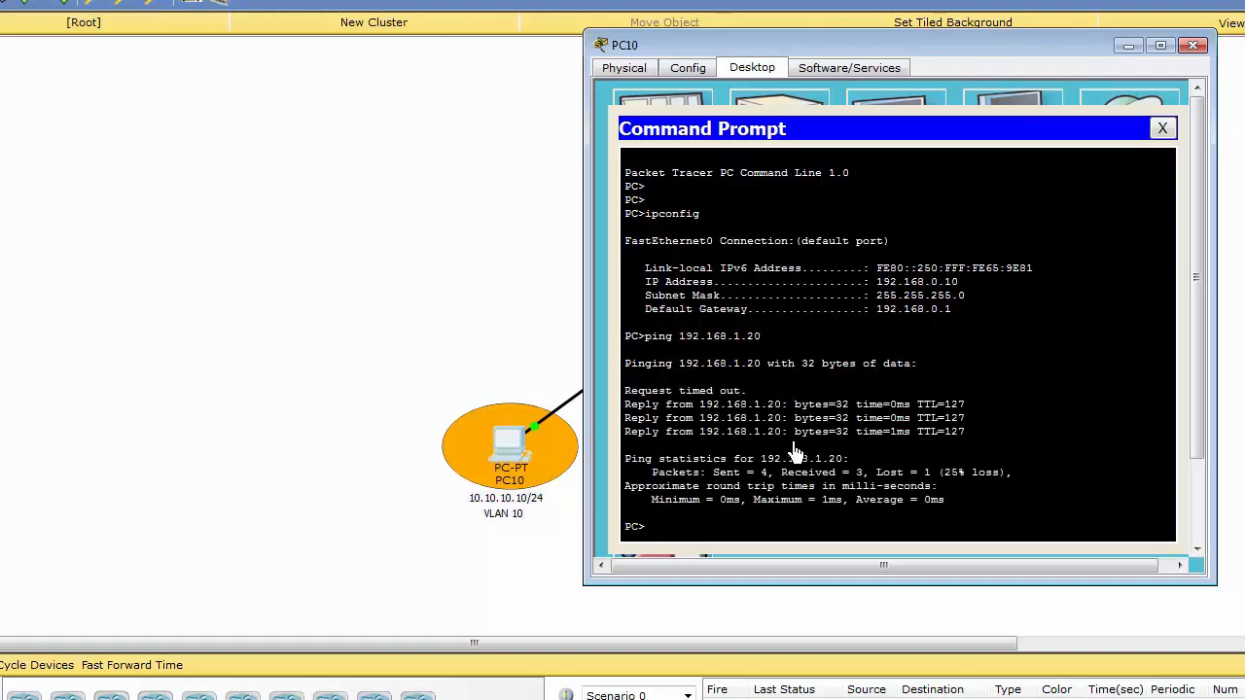
left_click(1162, 130)
left_click(1128, 48)
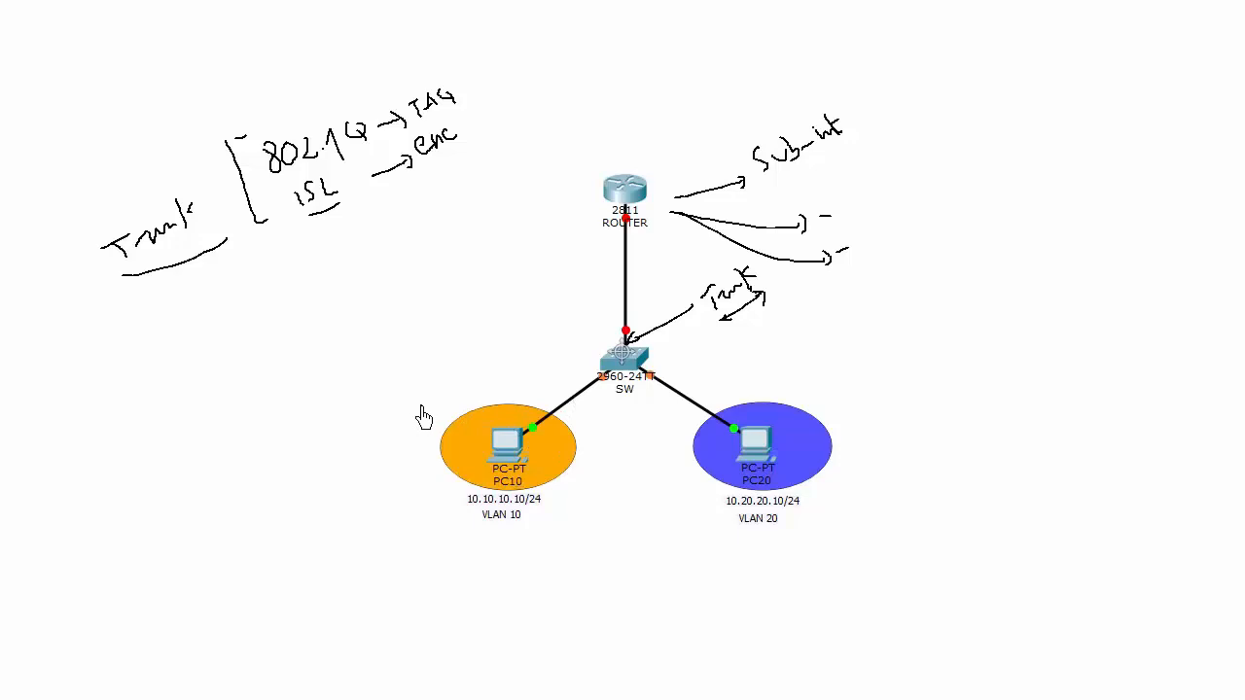
Sketch a frame divided into segments above PC10 on the annotated topology drawing.
mouse_move(425, 413)
left_mouse_down()
mouse_move(481, 364)
mouse_move(502, 389)
mouse_move(431, 435)
mouse_move(423, 421)
left_mouse_up()
left_click_drag(444, 406, 471, 399)
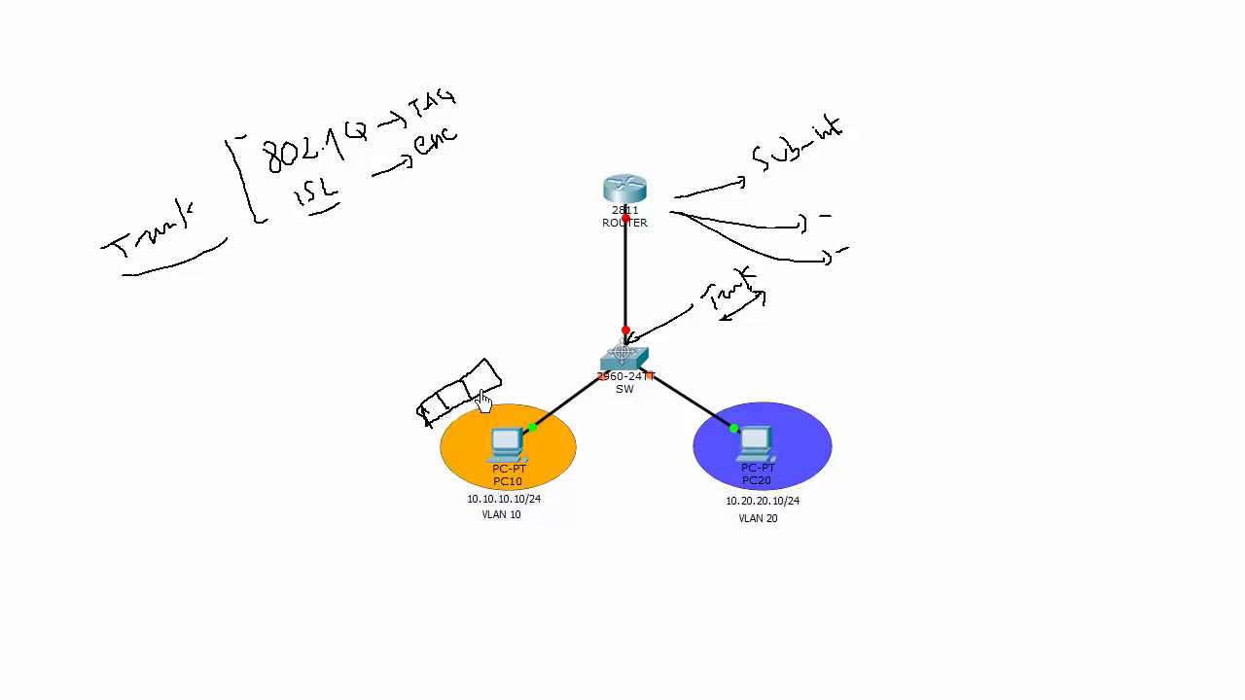